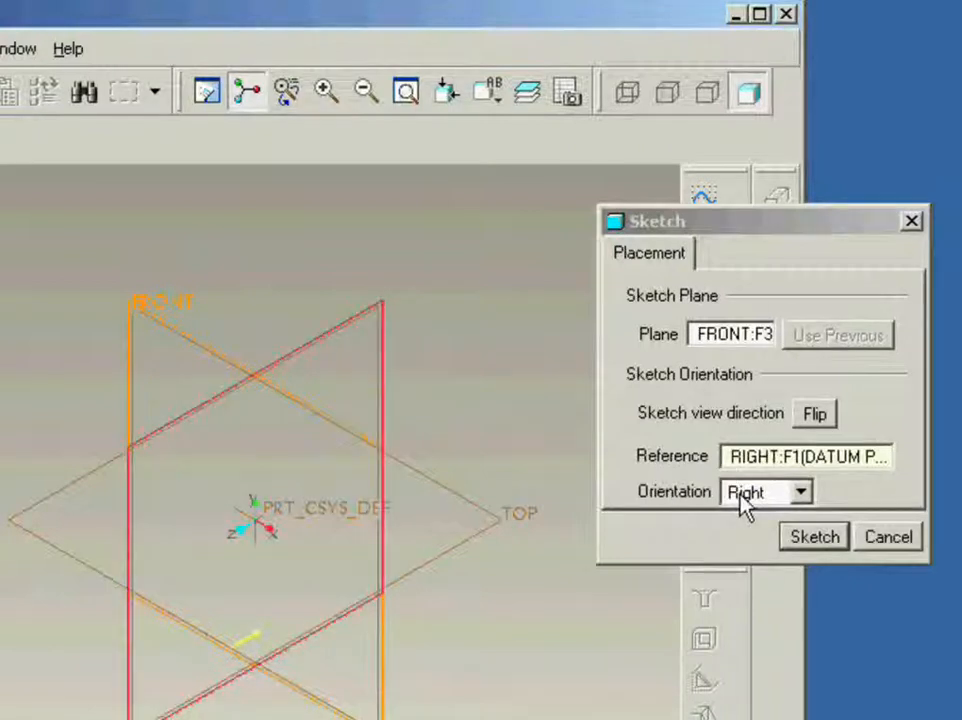
Enter the sketch on the FRONT plane with the RIGHT plane oriented right, and check figure 1 in the reference drawing.
click(825, 540)
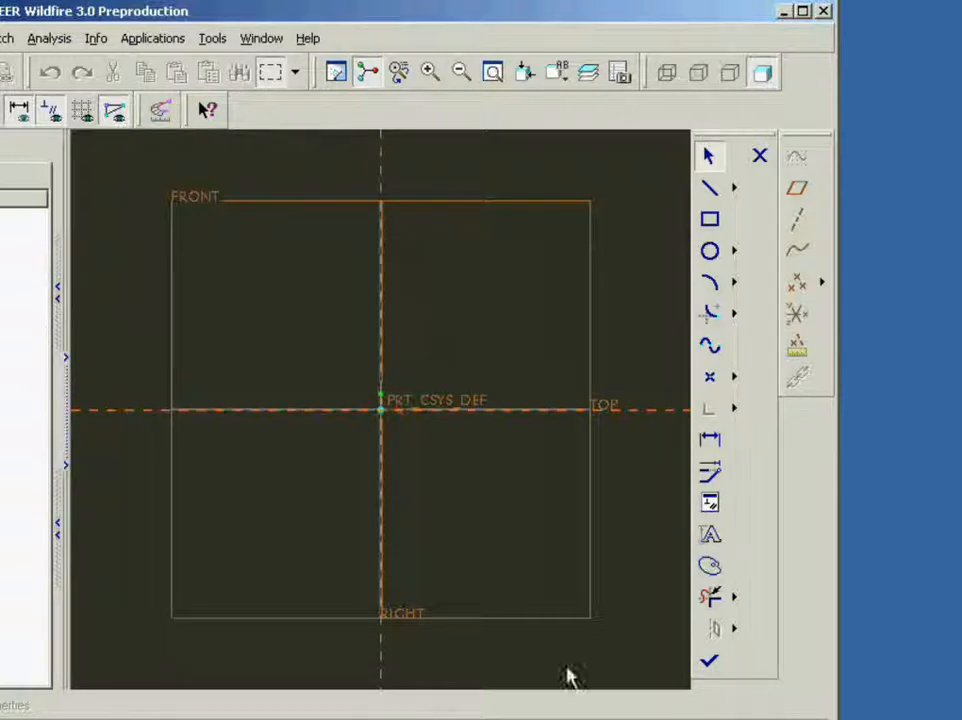
key(alt+Tab)
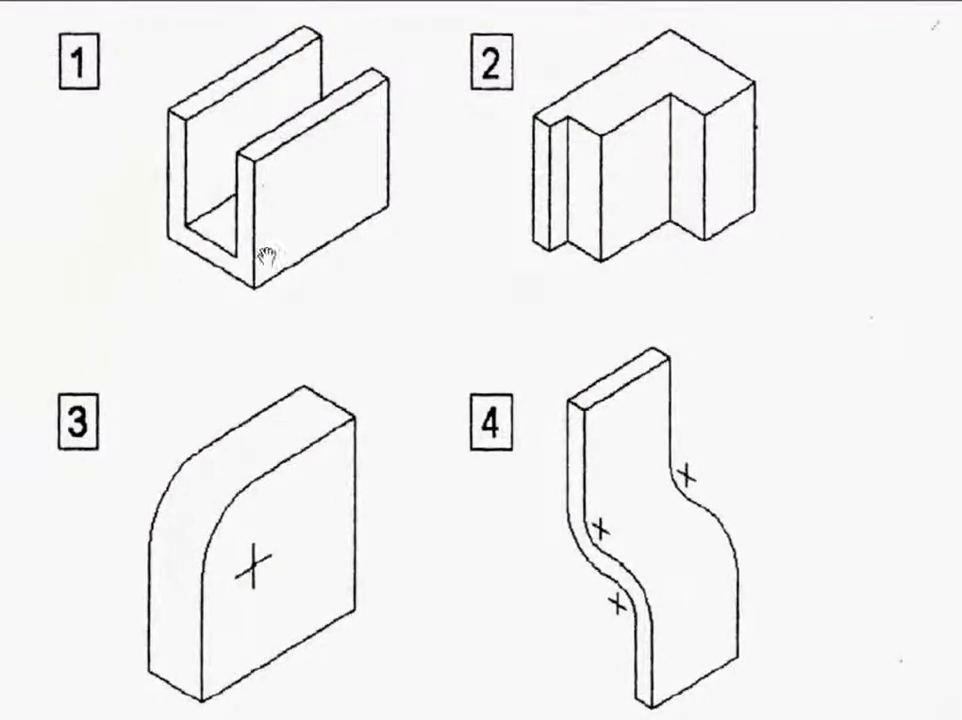
key(alt+Tab)
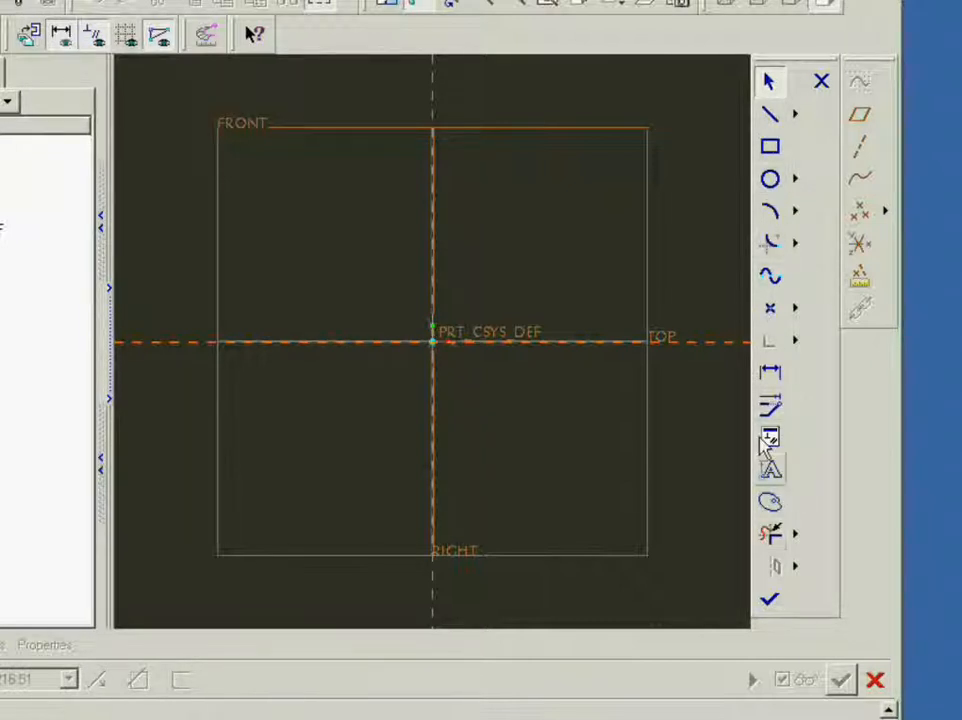
Sketch a closed U-shaped profile with straight lines, its base on the TOP reference, and finish the sketch.
click(770, 113)
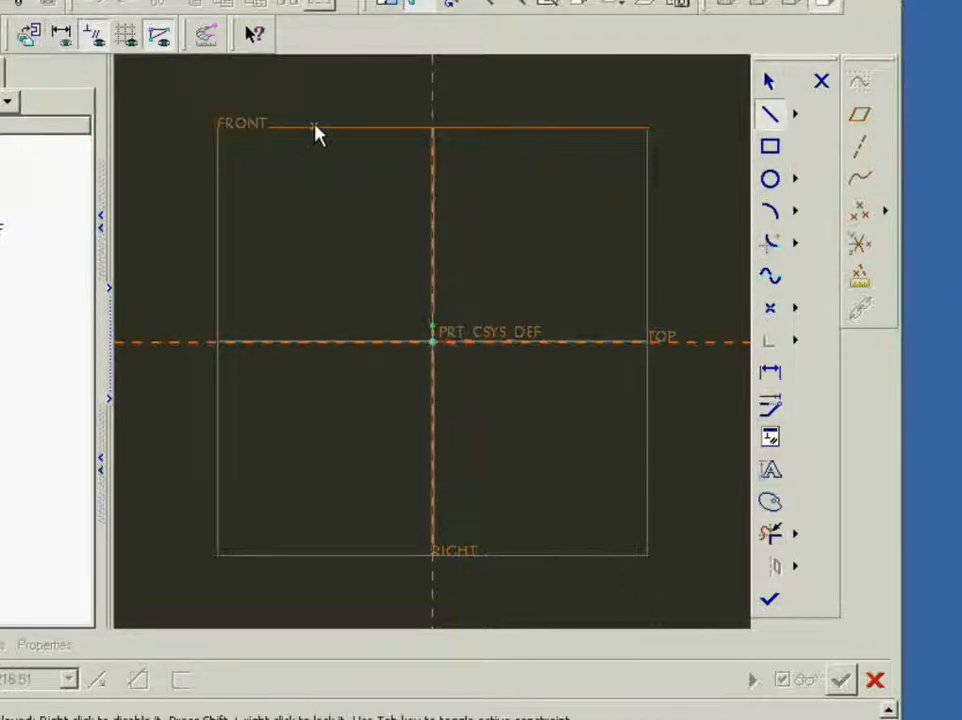
click(295, 343)
click(572, 358)
click(572, 123)
click(531, 117)
click(531, 300)
click(333, 300)
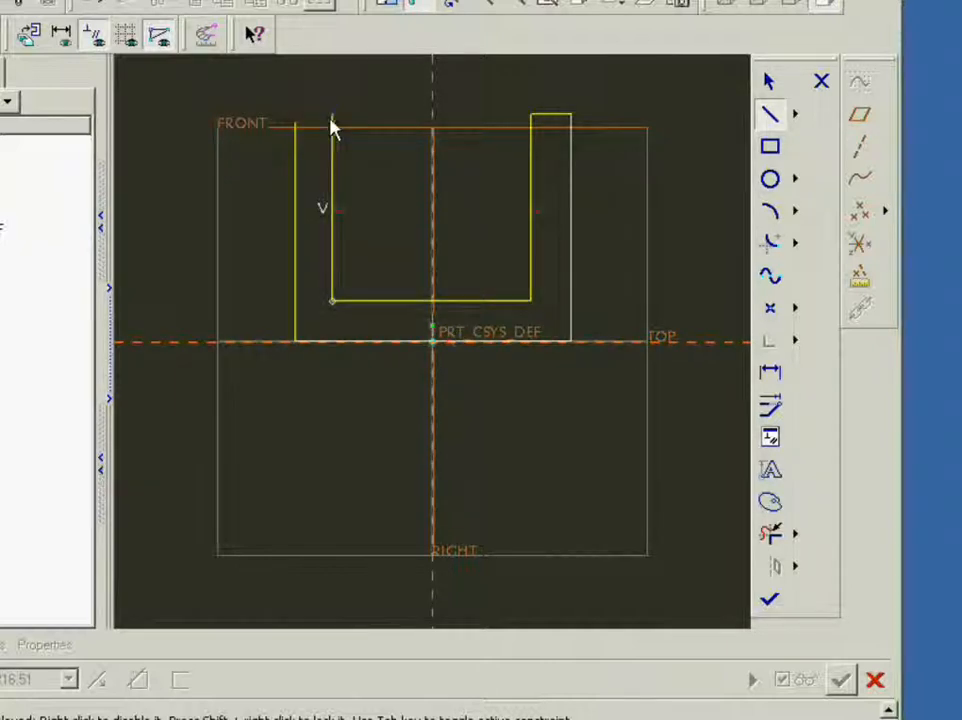
click(333, 124)
click(303, 126)
middle_click(365, 105)
middle_click(365, 105)
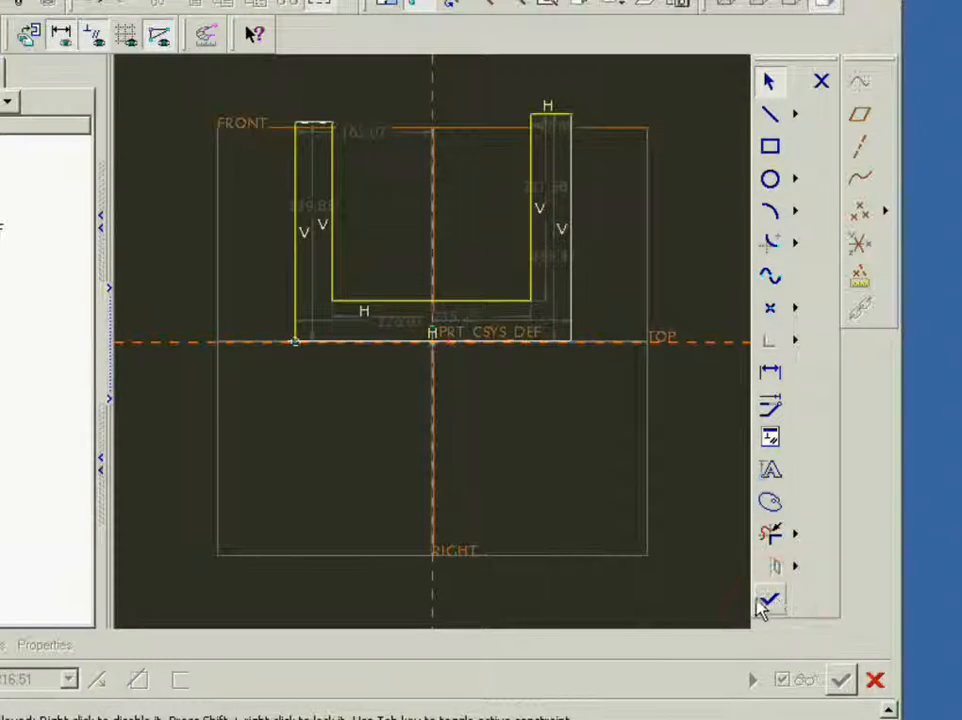
click(767, 601)
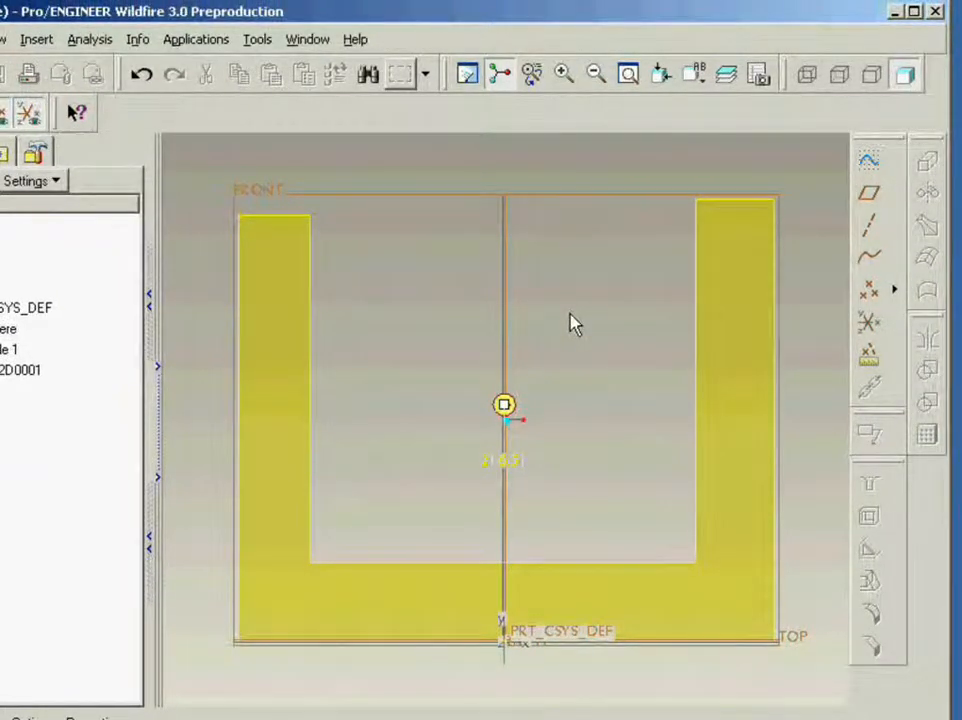
Preview the 216.51 deep extrusion in the default orientation, compare it with figure 1 in the reference drawing, and complete the feature.
key(ctrl+d)
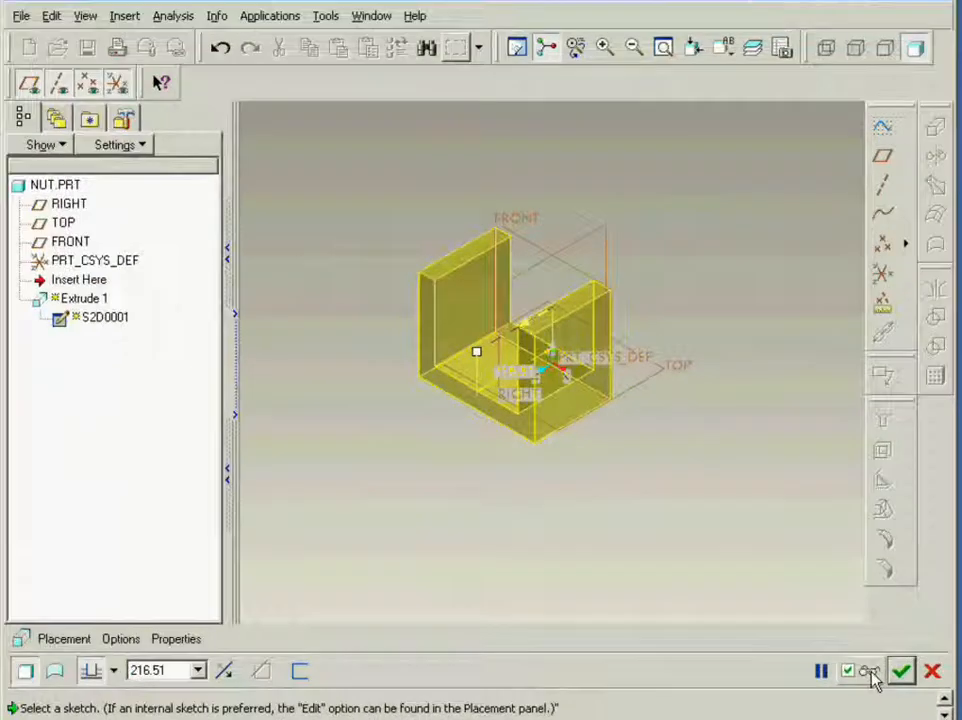
click(770, 621)
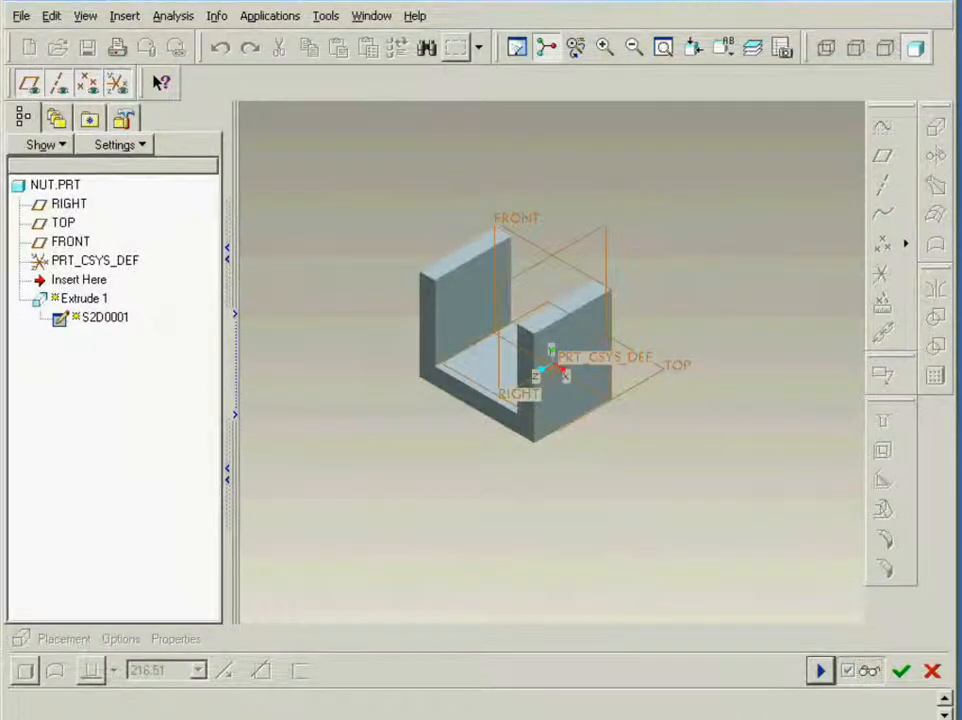
key(alt+Tab)
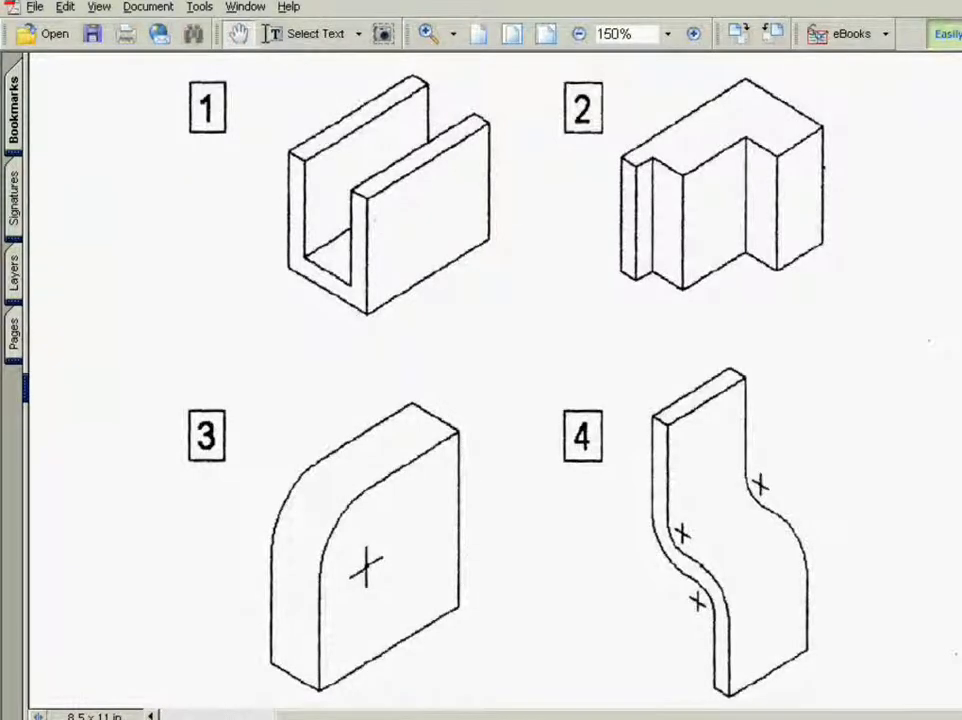
key(alt+Tab)
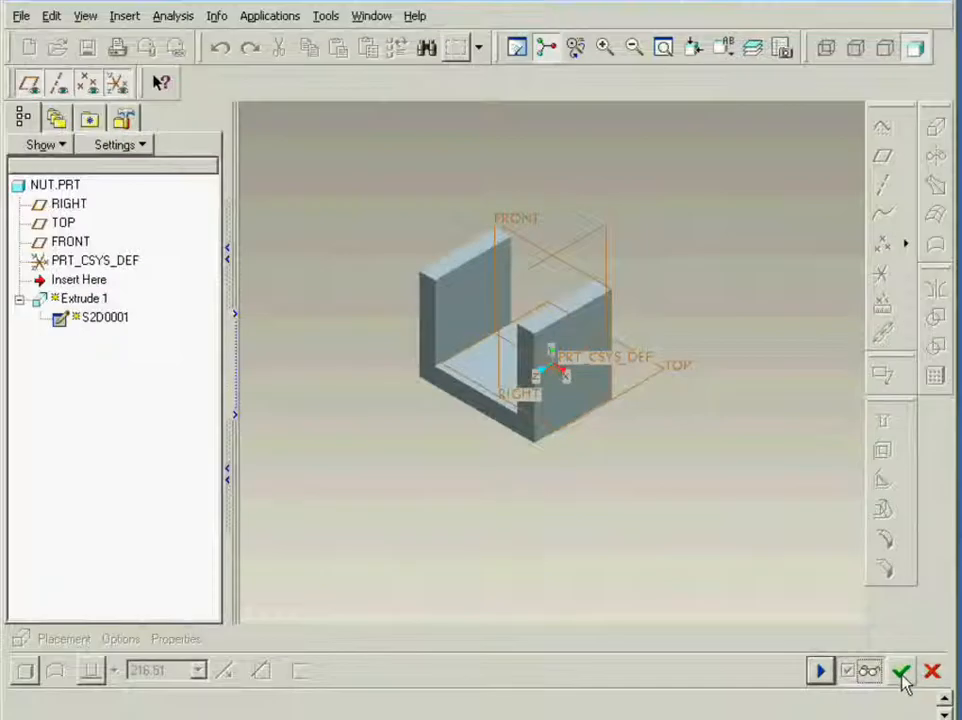
click(902, 672)
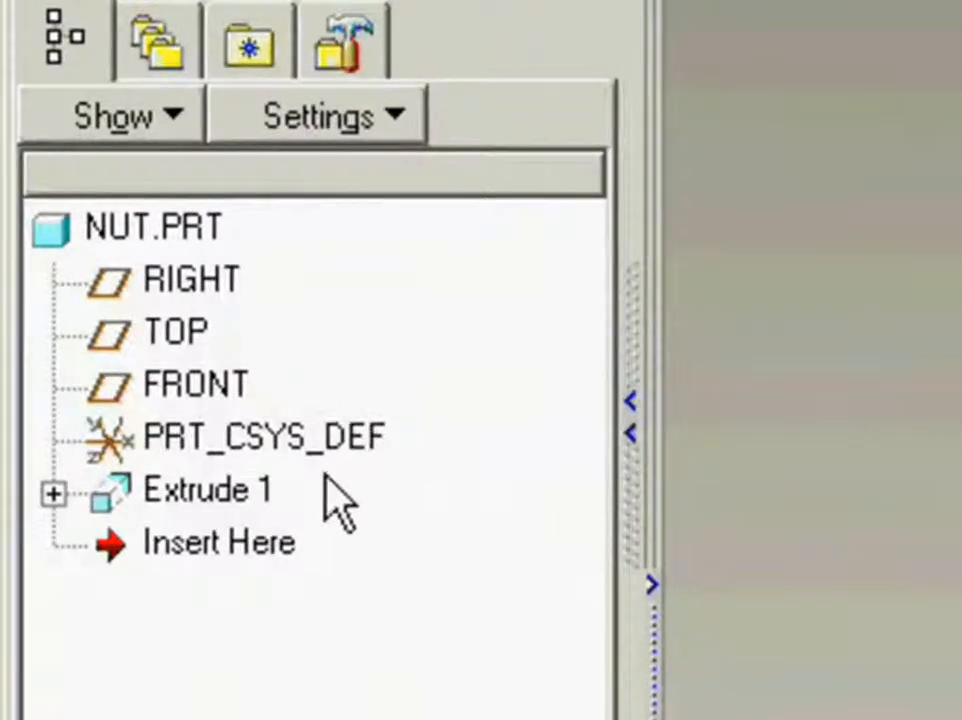
Delete the U-shaped extrusion, Extrude 1, from the part.
click(215, 505)
key(Delete)
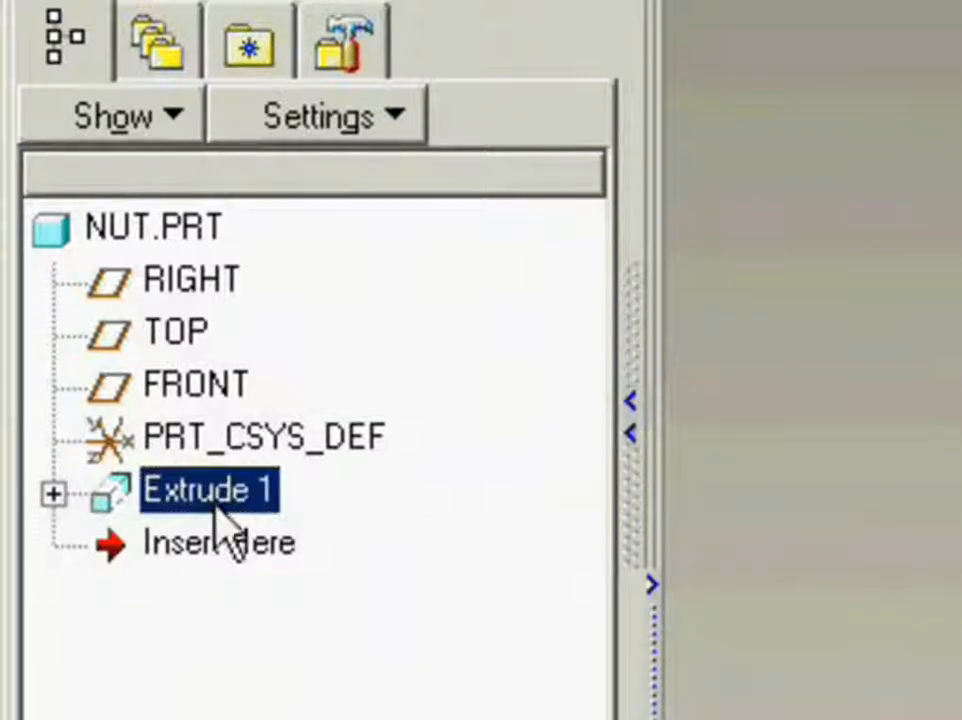
click(948, 612)
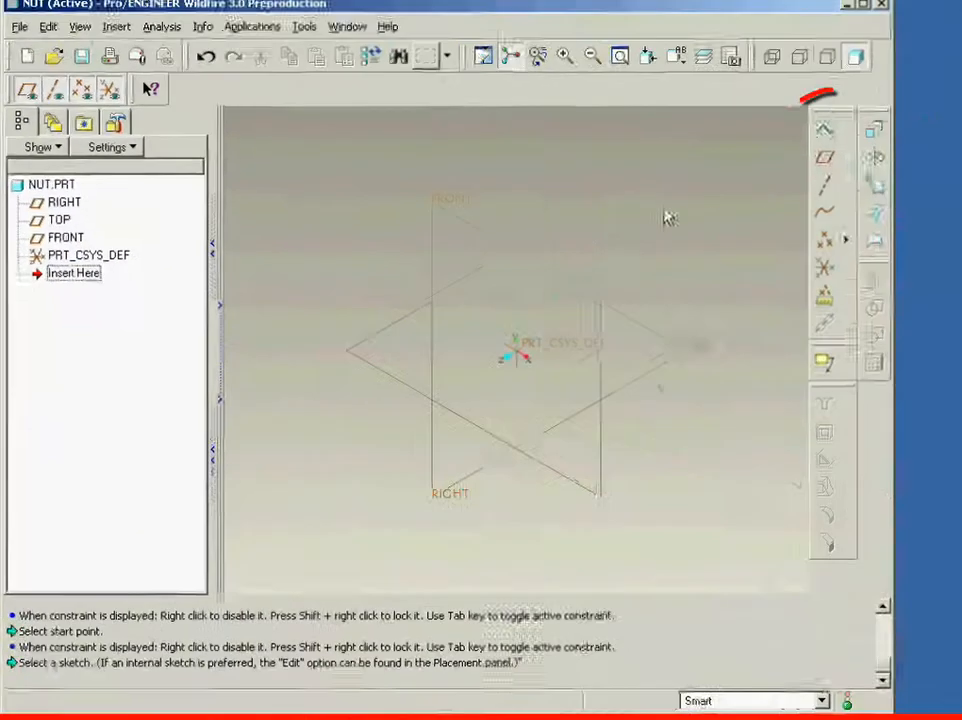
Start a new extrusion with an internal sketch on the FRONT plane, using the RIGHT plane as the right-facing reference.
click(840, 140)
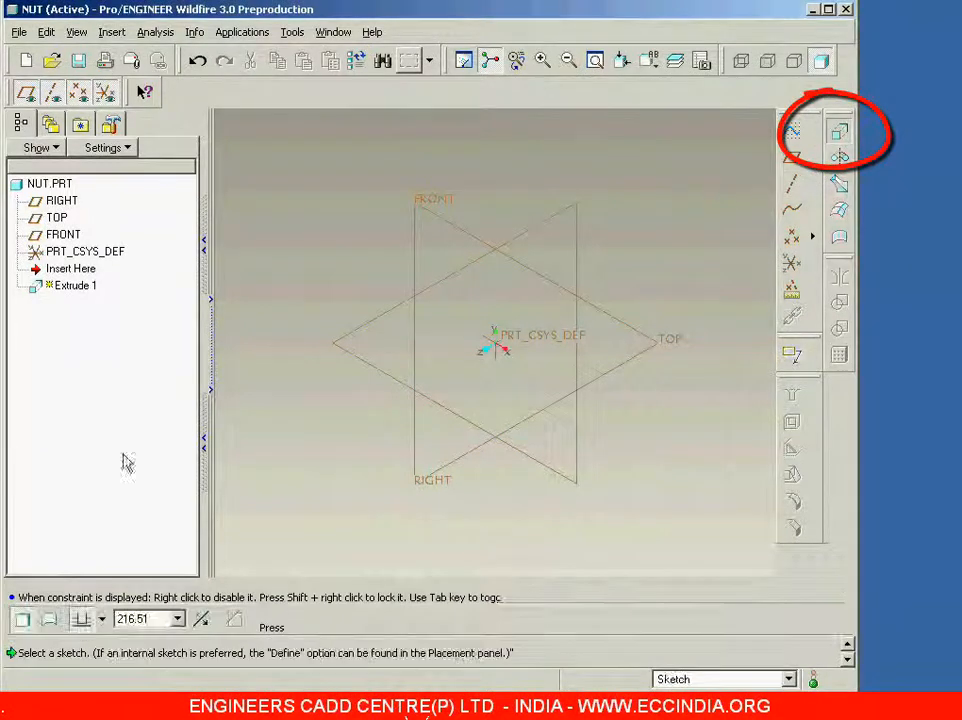
click(57, 590)
click(188, 568)
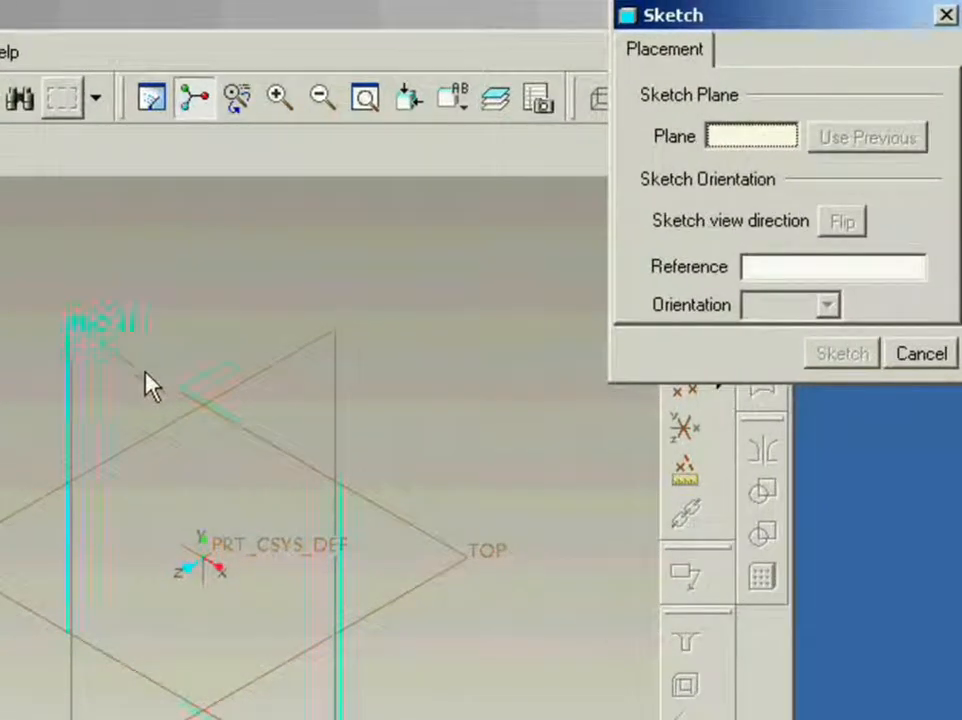
click(146, 377)
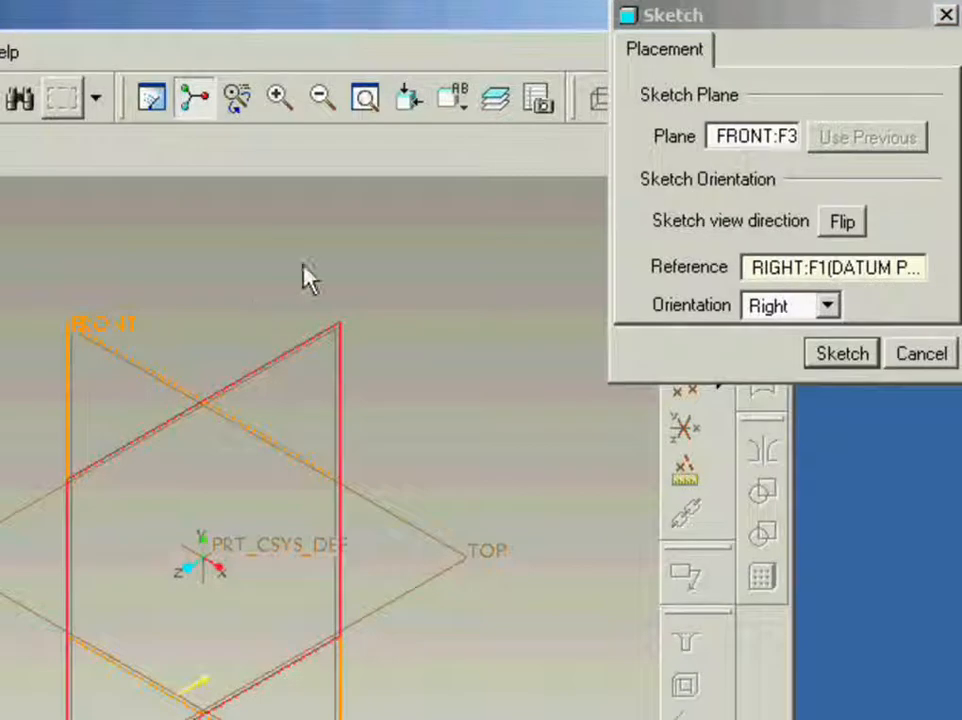
click(862, 357)
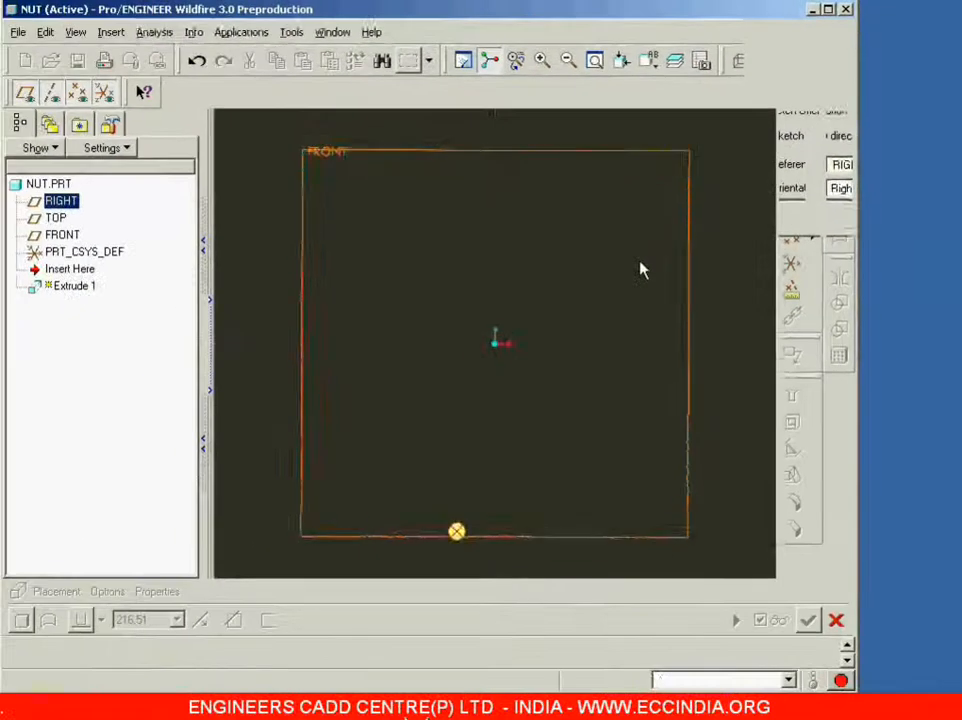
Sketch a closed U-shaped profile with equal-height outer sides and its base on the TOP reference, and finish the sketch.
click(750, 157)
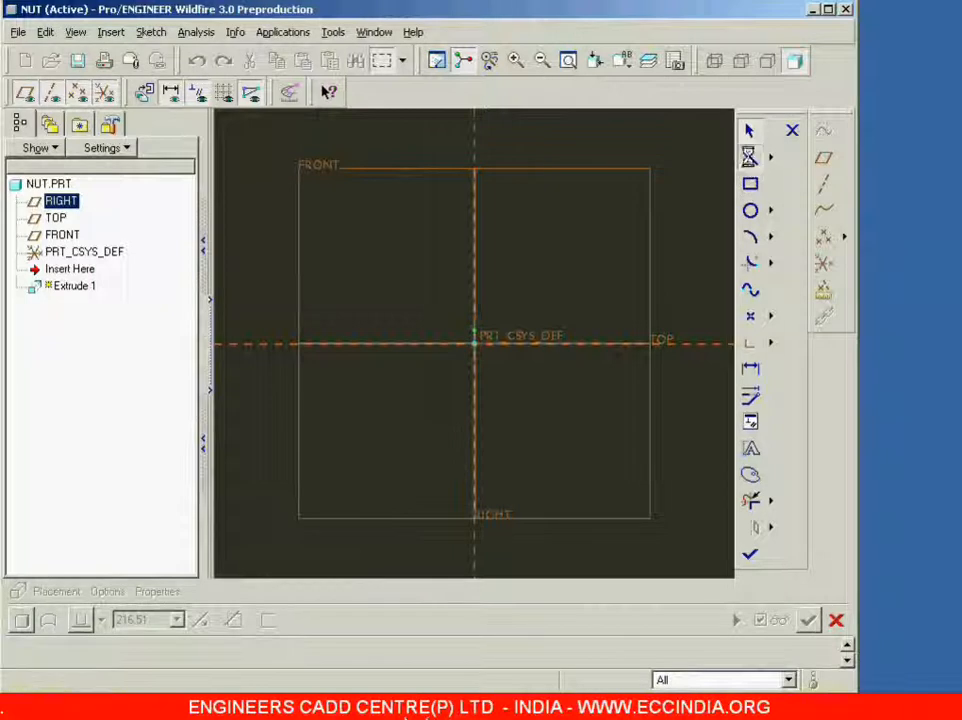
click(361, 154)
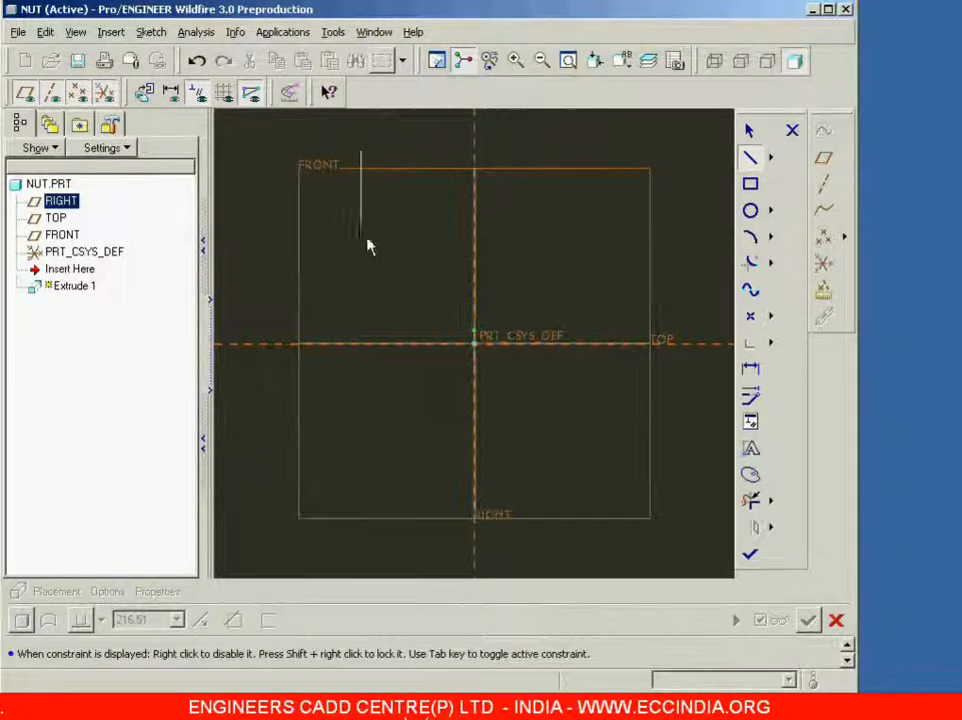
click(361, 343)
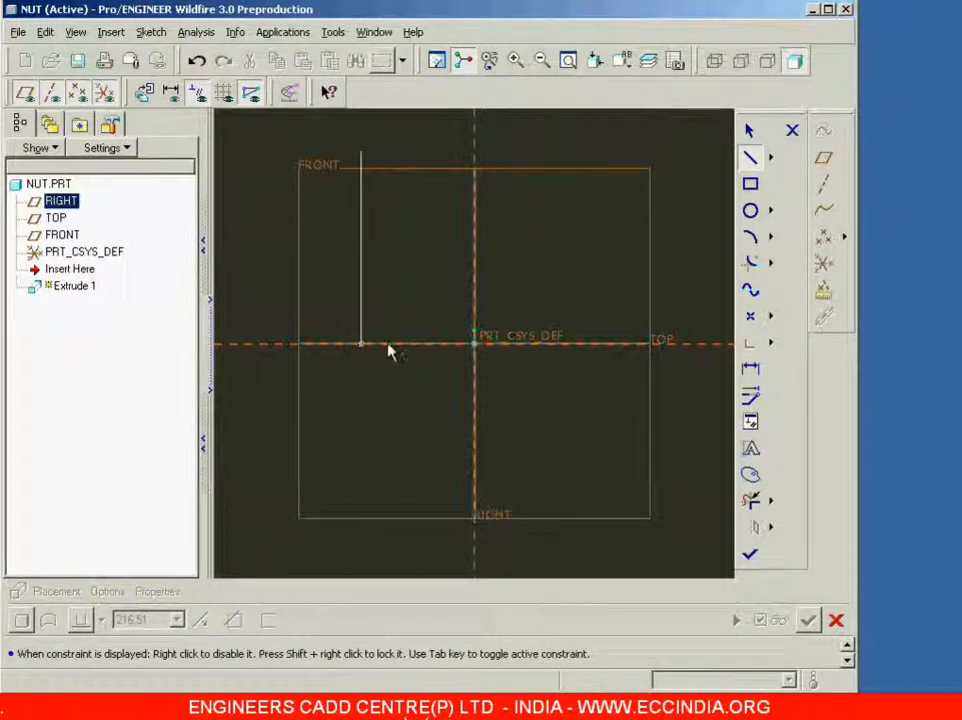
click(608, 343)
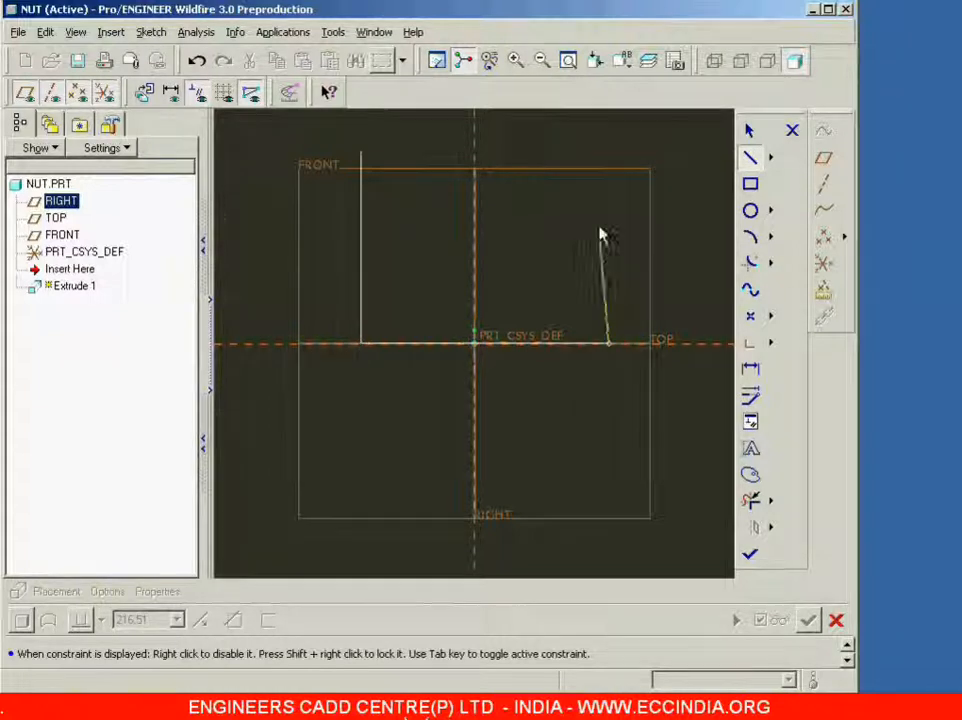
click(574, 155)
click(574, 321)
click(385, 320)
click(386, 153)
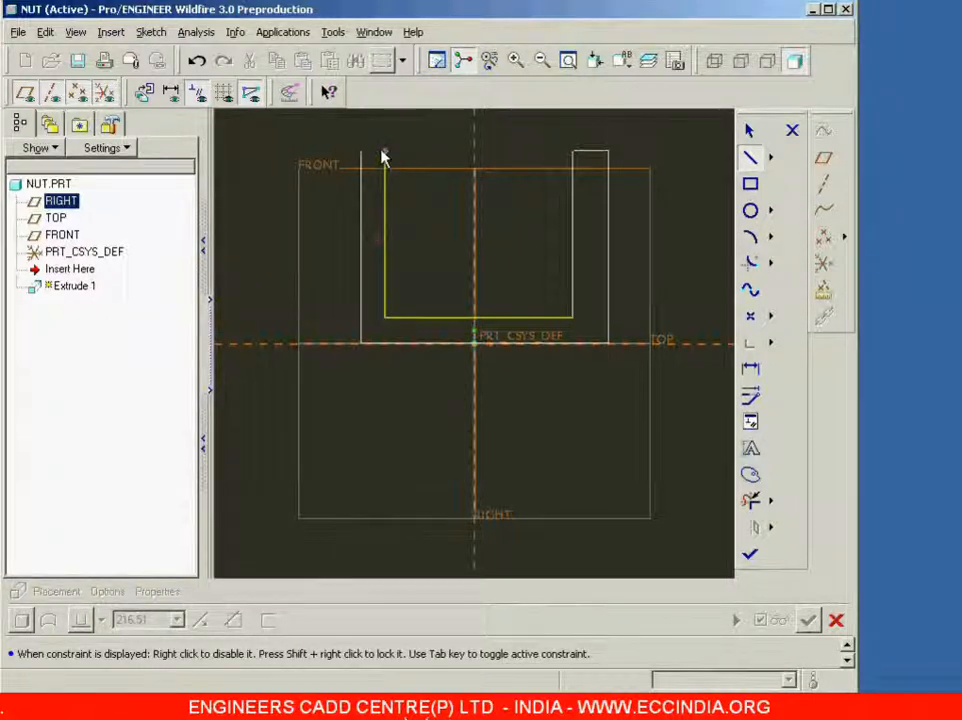
middle_click(408, 142)
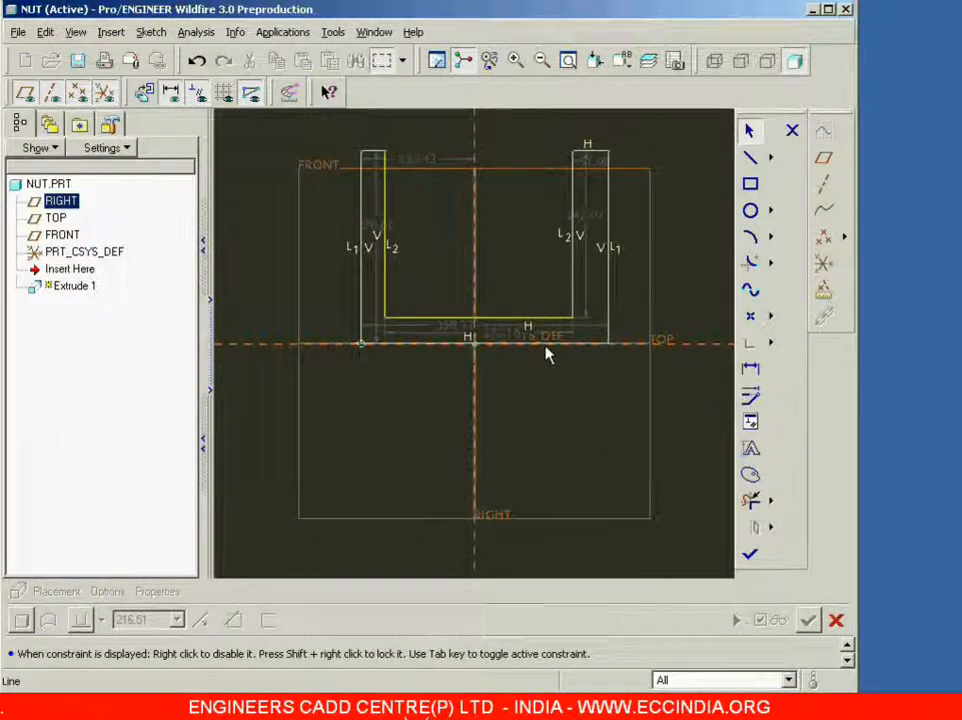
click(750, 555)
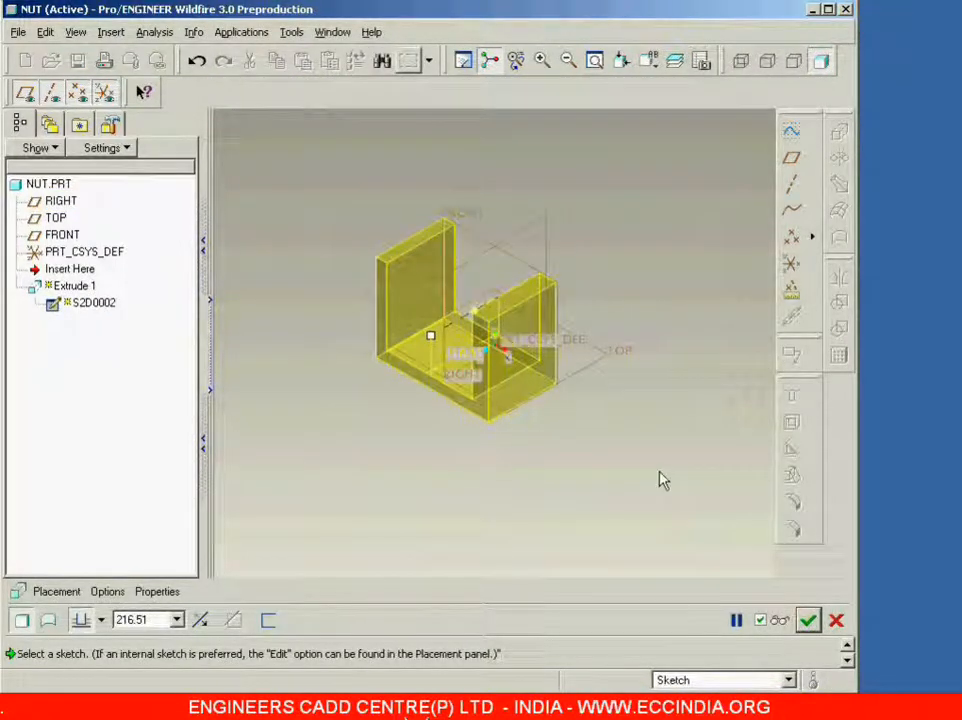
Preview the extruded solid, return to editing, and stretch the extrusion's depth freehand to about 441.
click(780, 622)
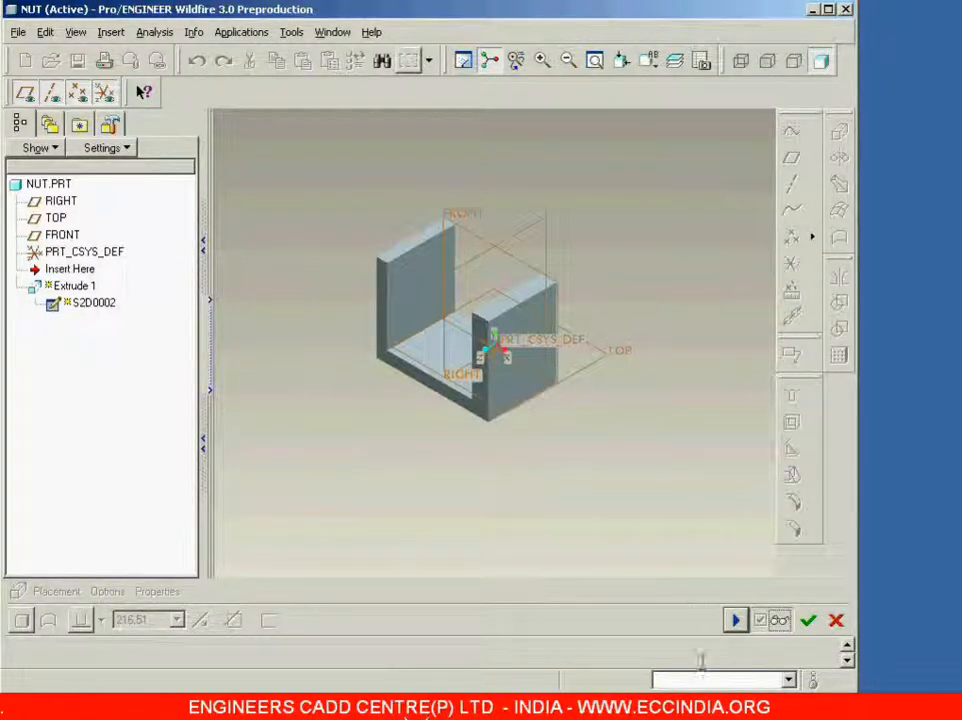
click(779, 620)
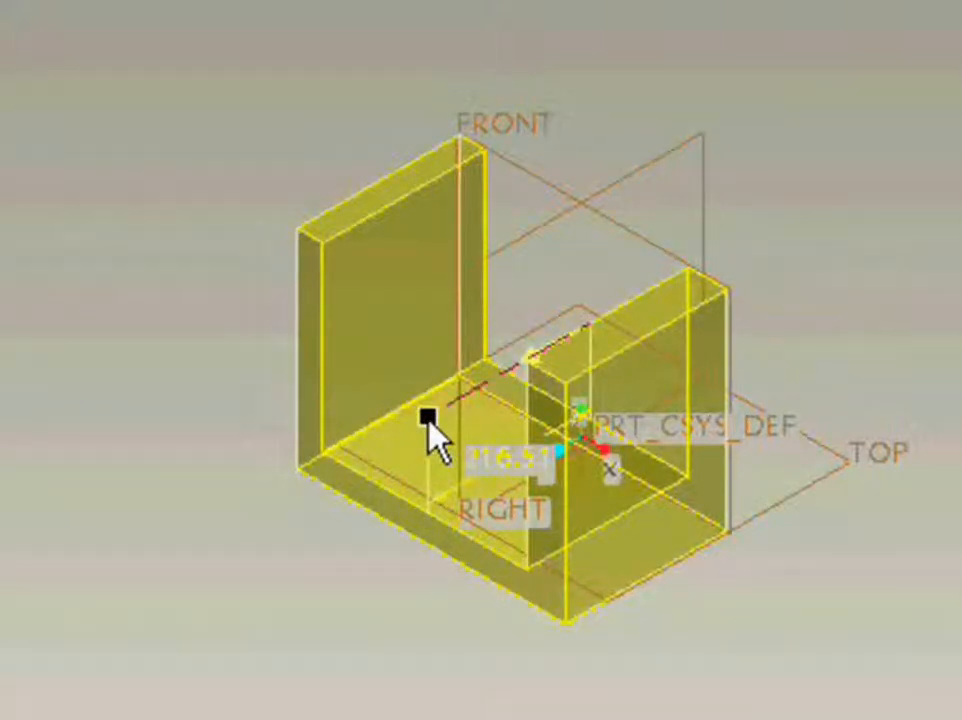
drag(430, 422, 138, 597)
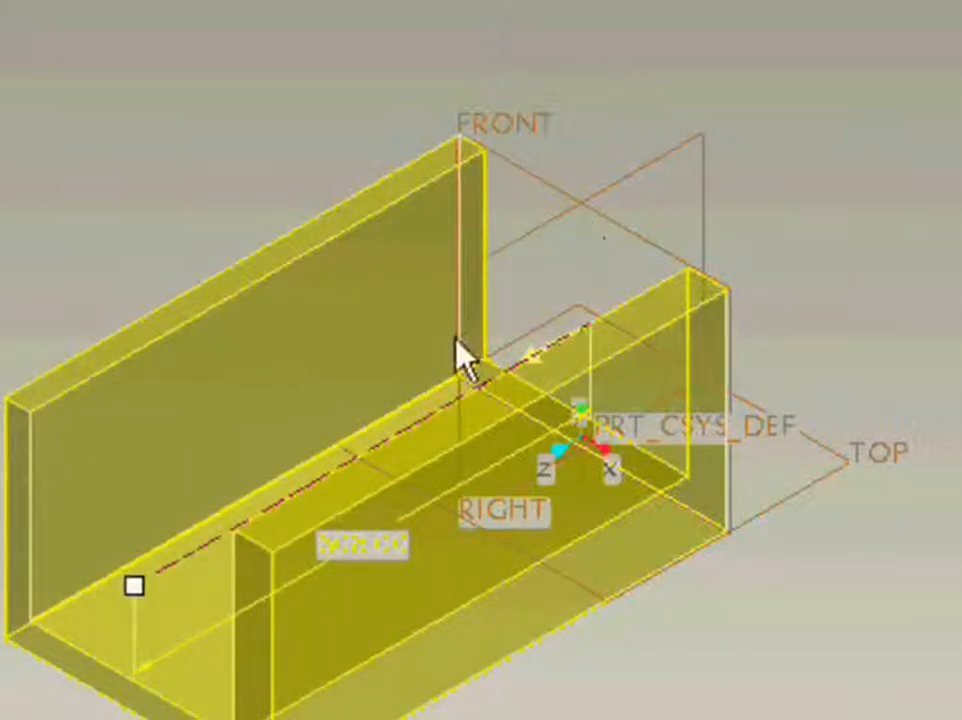
drag(131, 583, 243, 497)
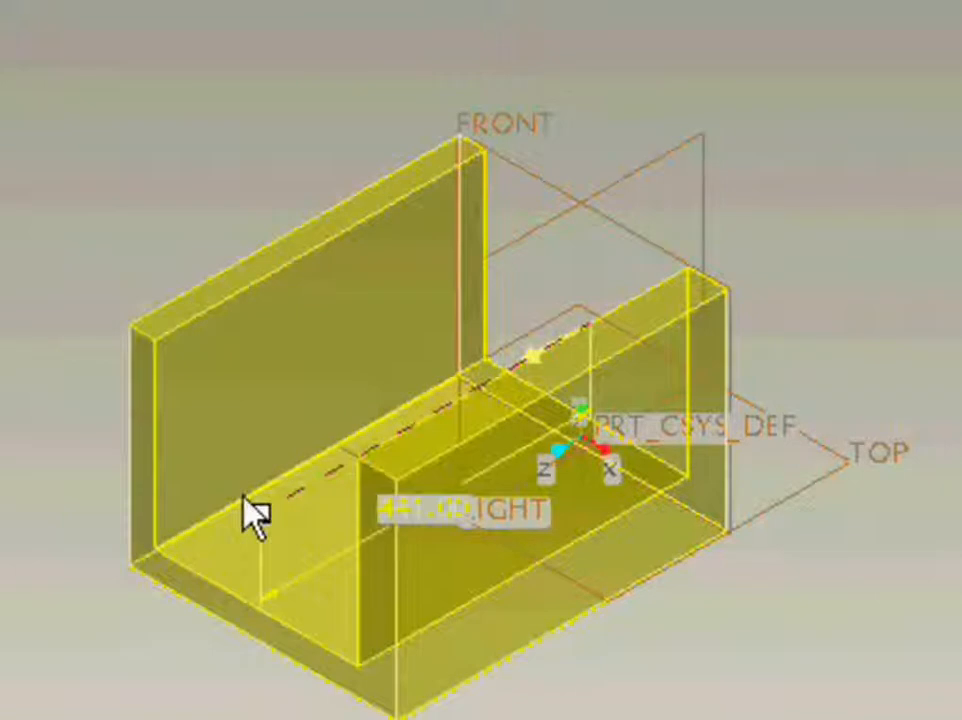
Set the extrusion depth to 500 by editing its dimension directly on the model.
double_click(432, 513)
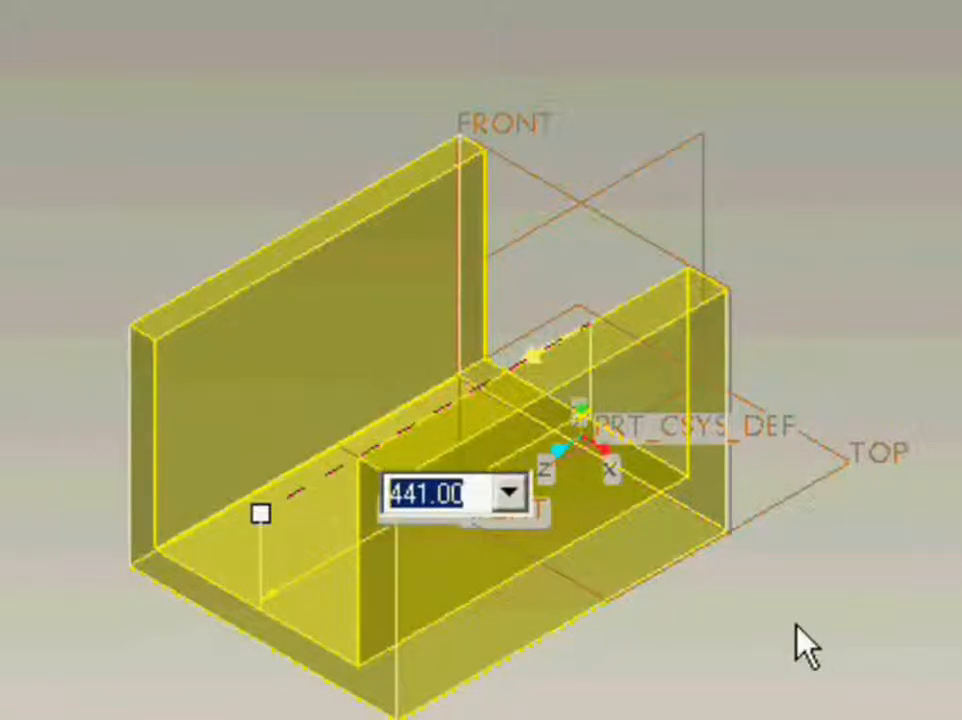
text(500)
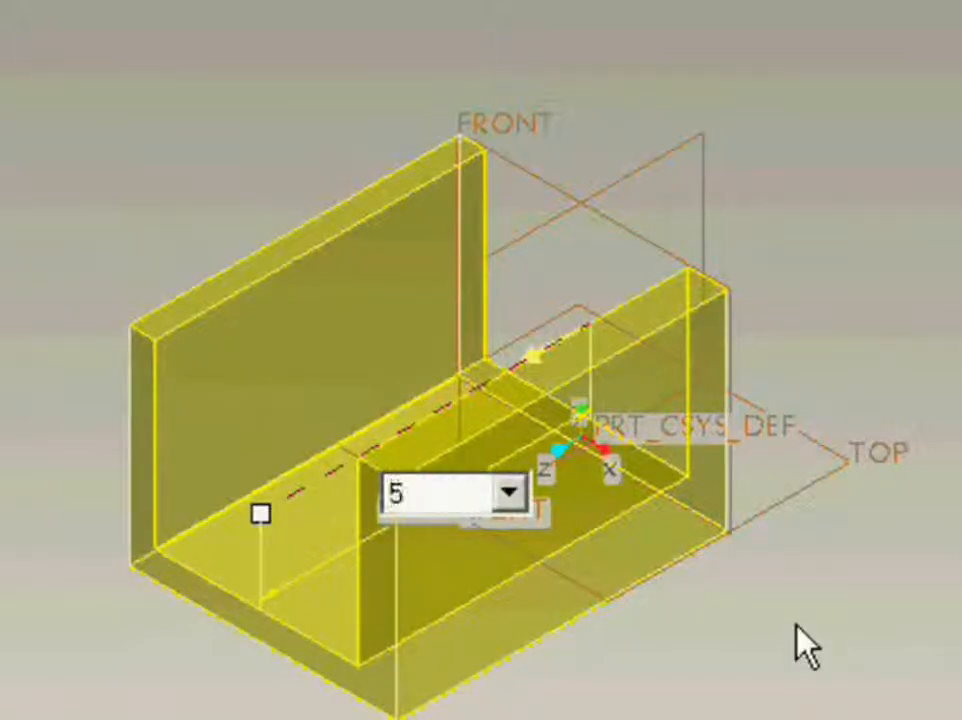
key(Return)
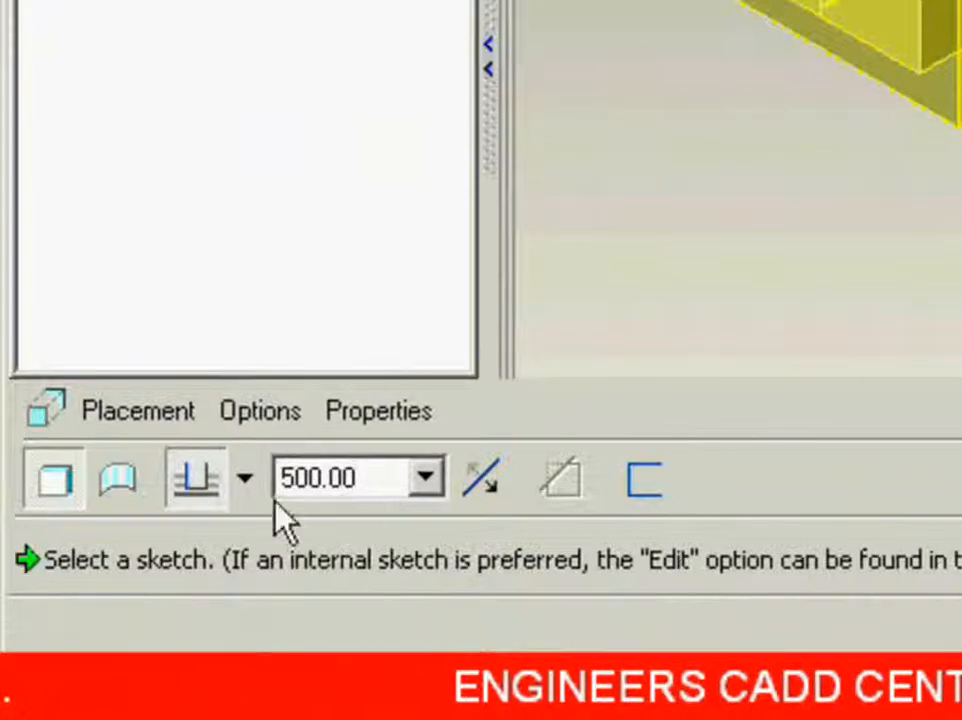
Set the extrusion depth to 100 in the feature's depth setting.
double_click(368, 480)
text(100)
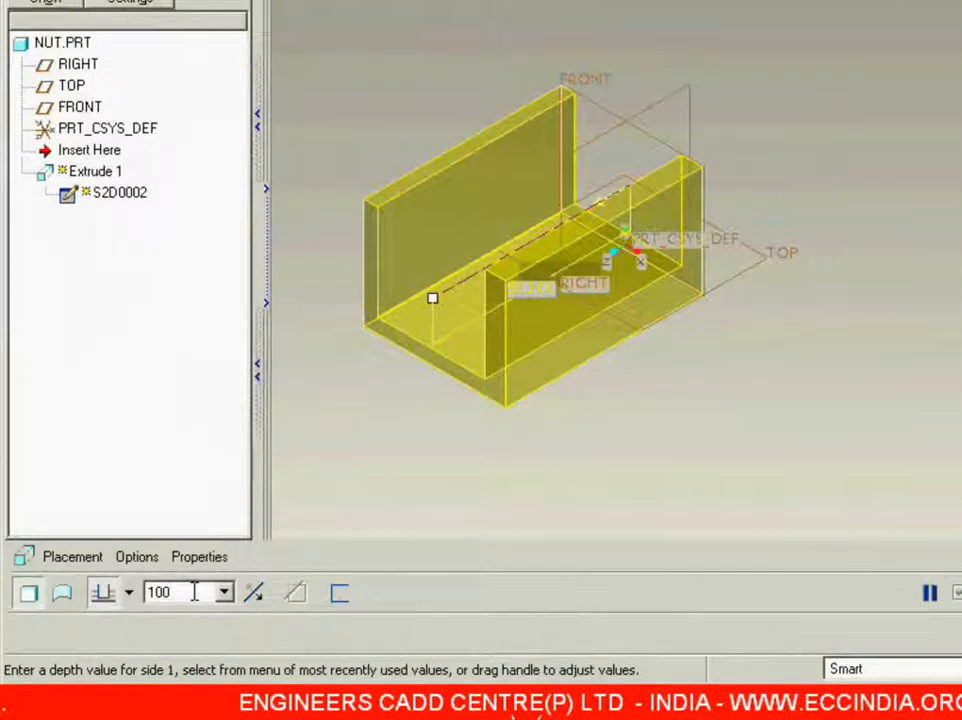
key(Return)
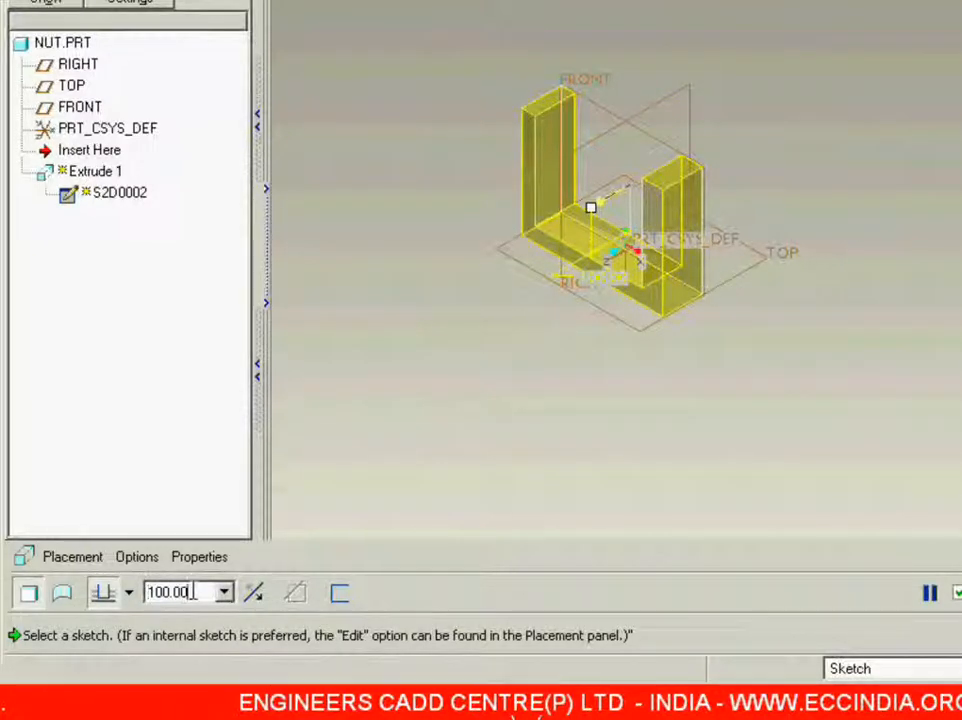
Set the U-channel's extrusion depth to 500.
double_click(193, 592)
text(500)
key(Return)
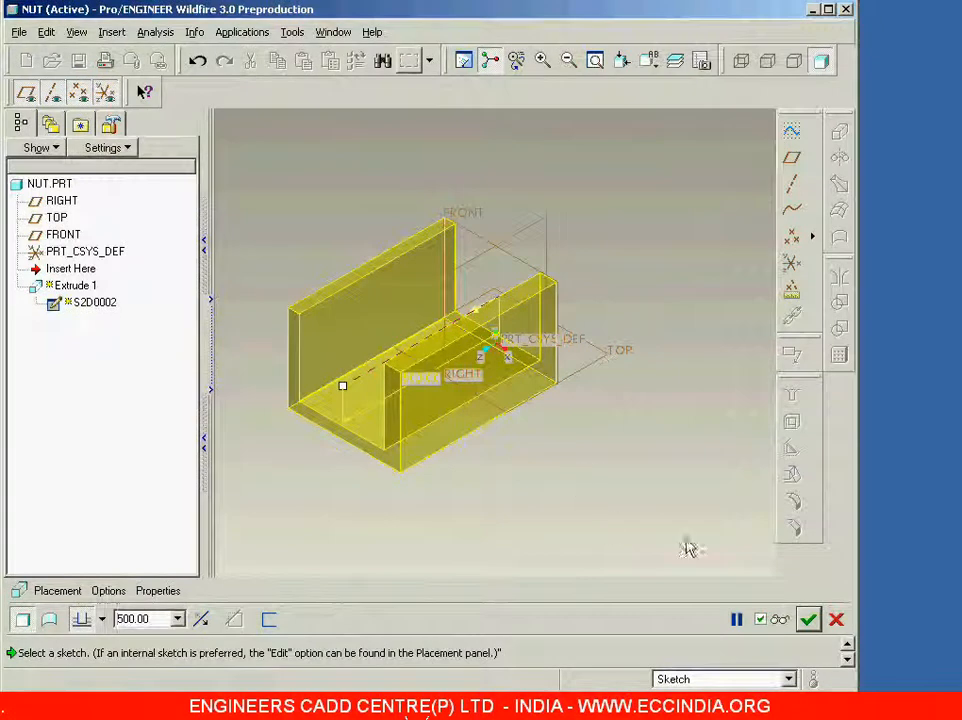
Preview the solid, and reshape the extrusion's internal sketch so the U-channel's slot is about 119 wide and 135 deep.
click(779, 620)
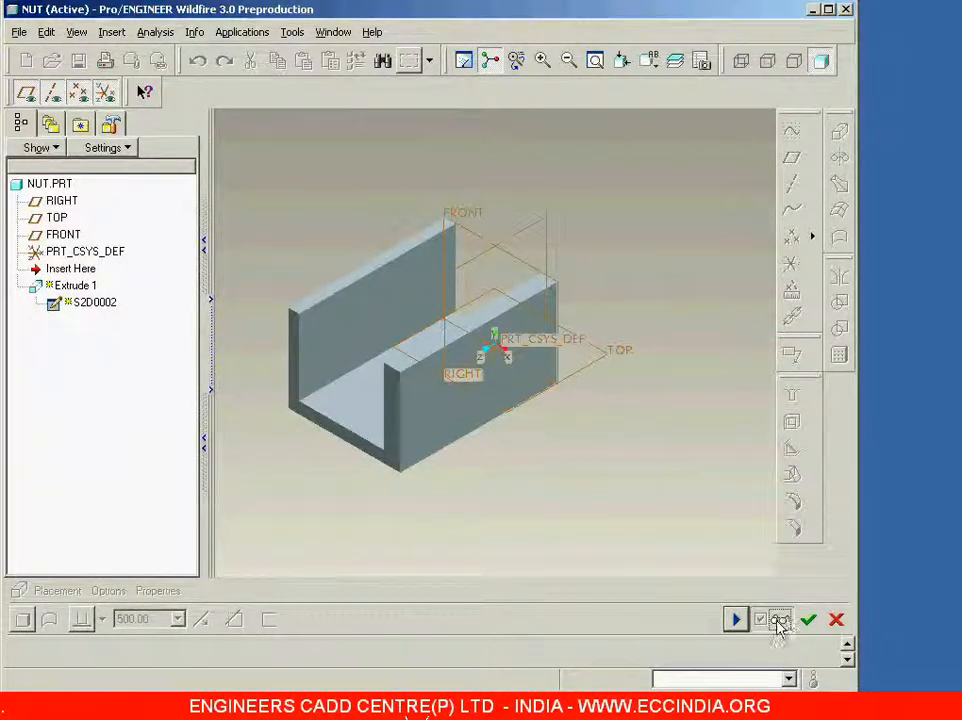
click(780, 620)
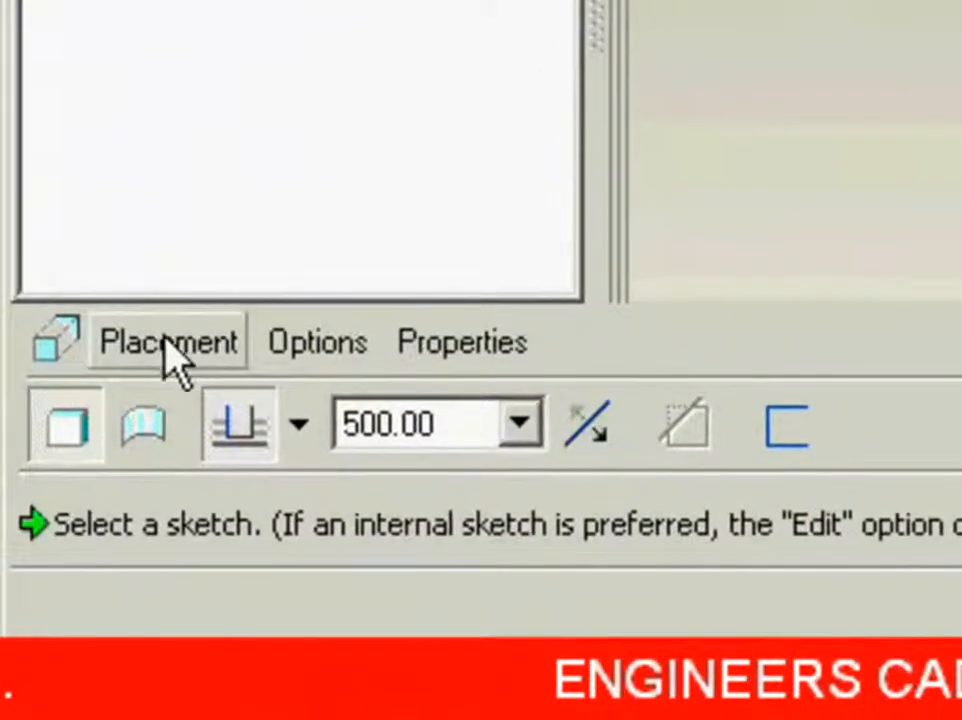
click(168, 343)
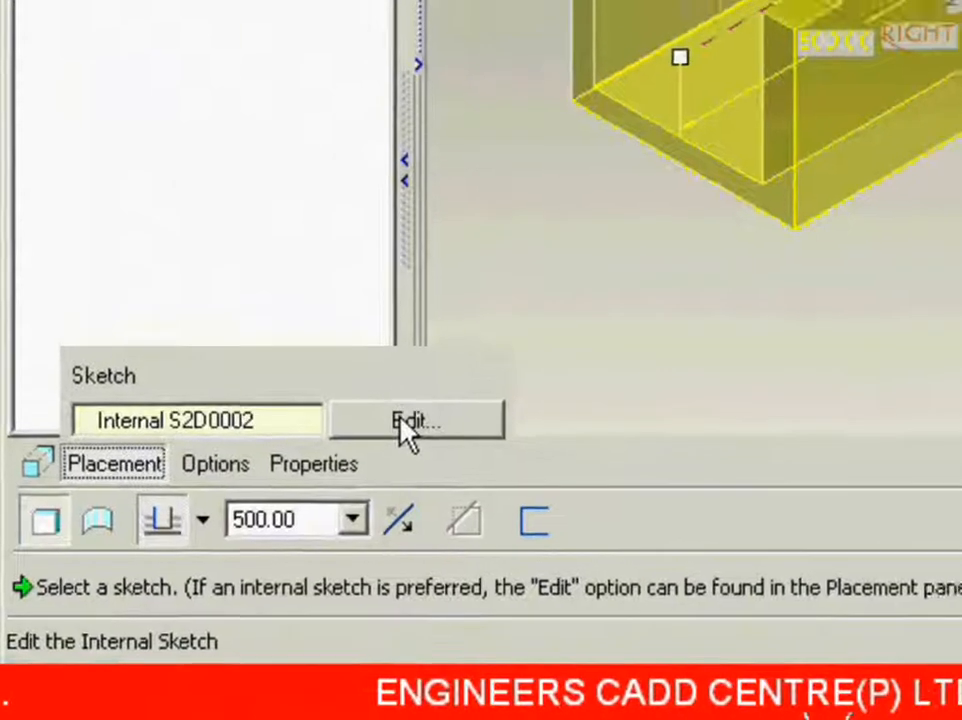
click(590, 280)
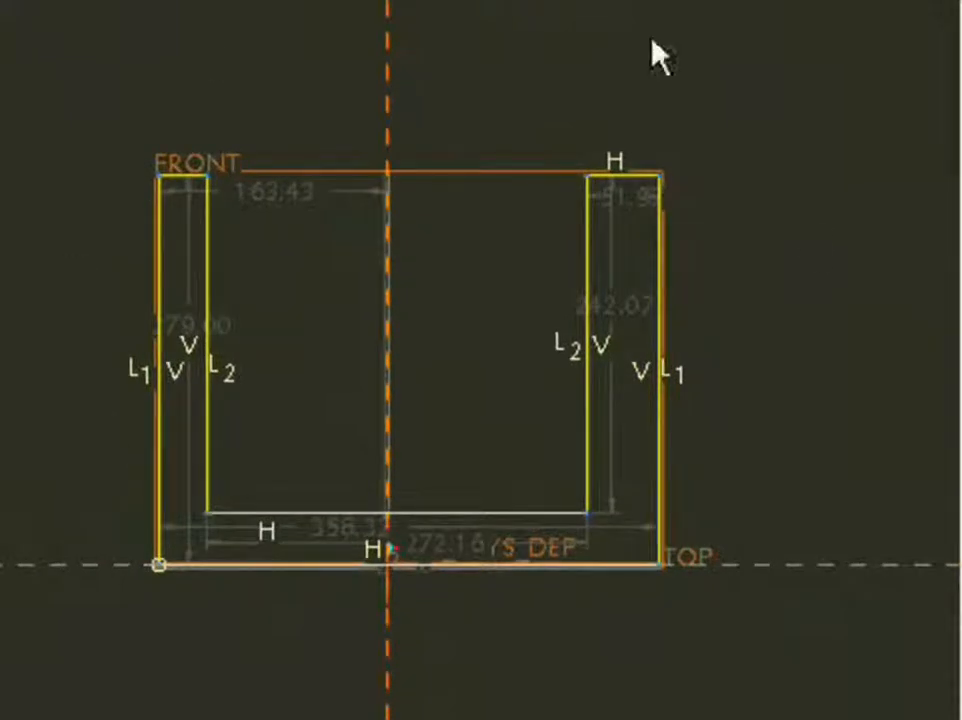
drag(213, 404, 307, 406)
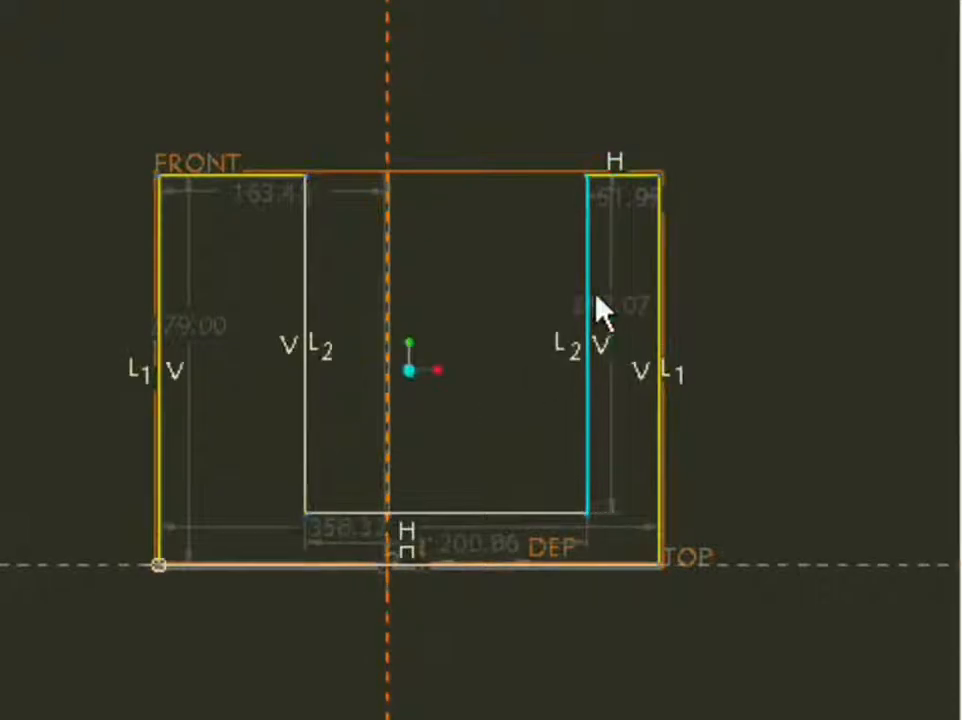
drag(592, 306, 481, 313)
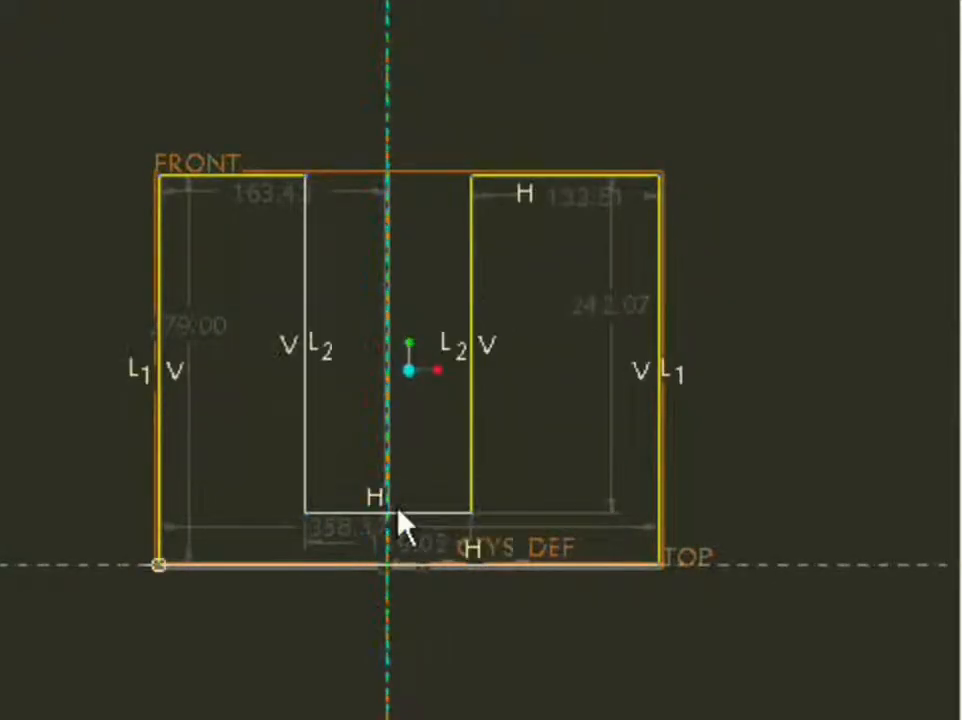
drag(408, 515, 423, 372)
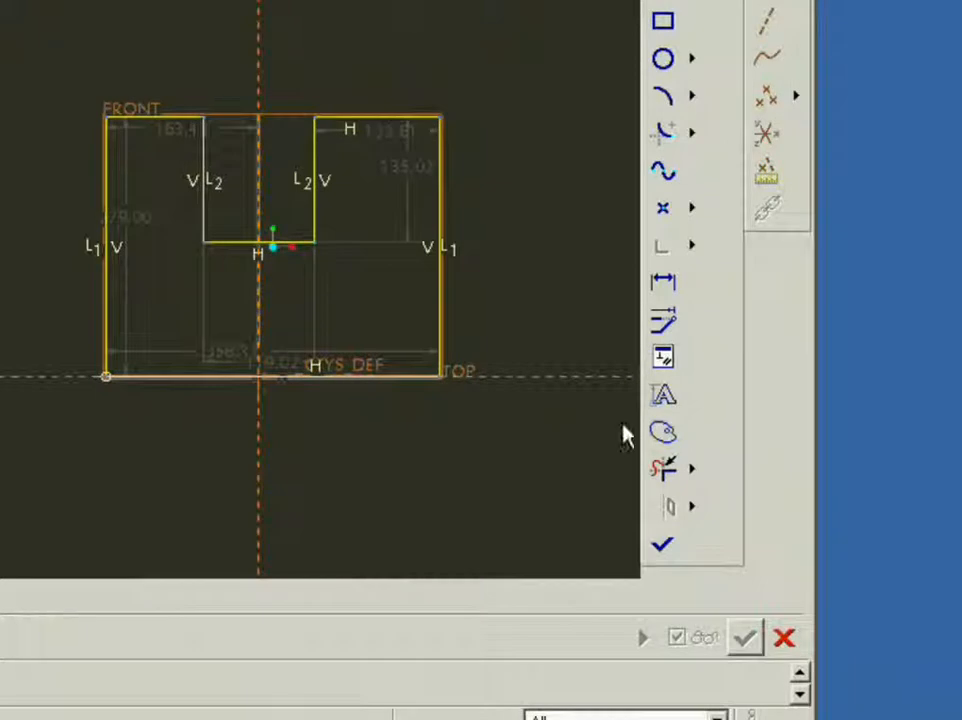
click(662, 544)
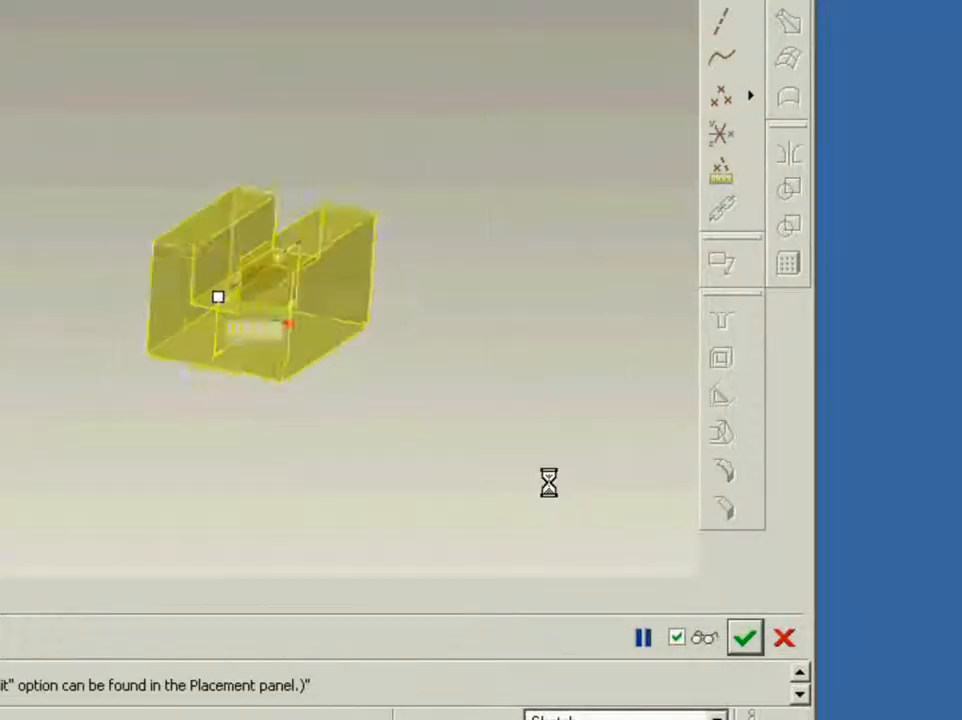
click(704, 640)
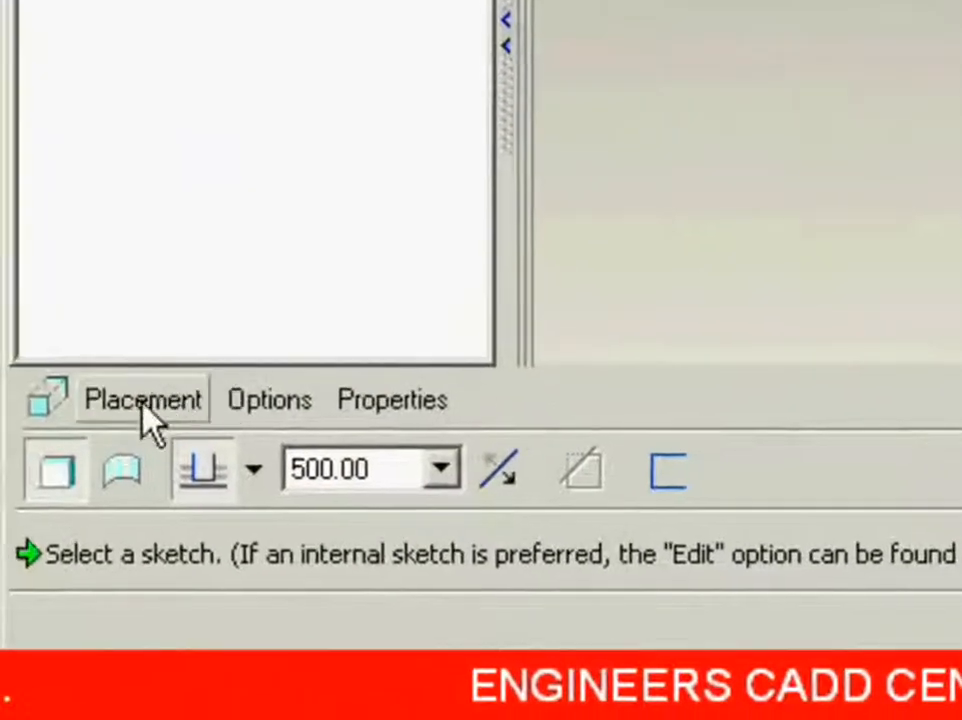
Reopen the extrusion's internal sketch and reshape the U-channel's slot to about 264 wide and 230 deep.
click(143, 400)
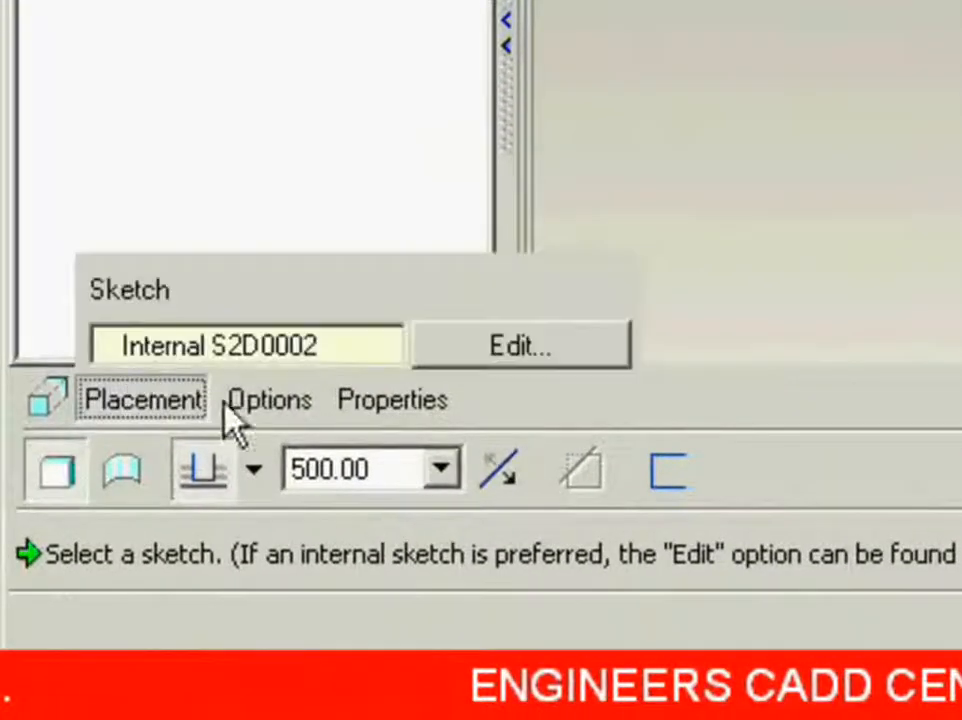
click(495, 358)
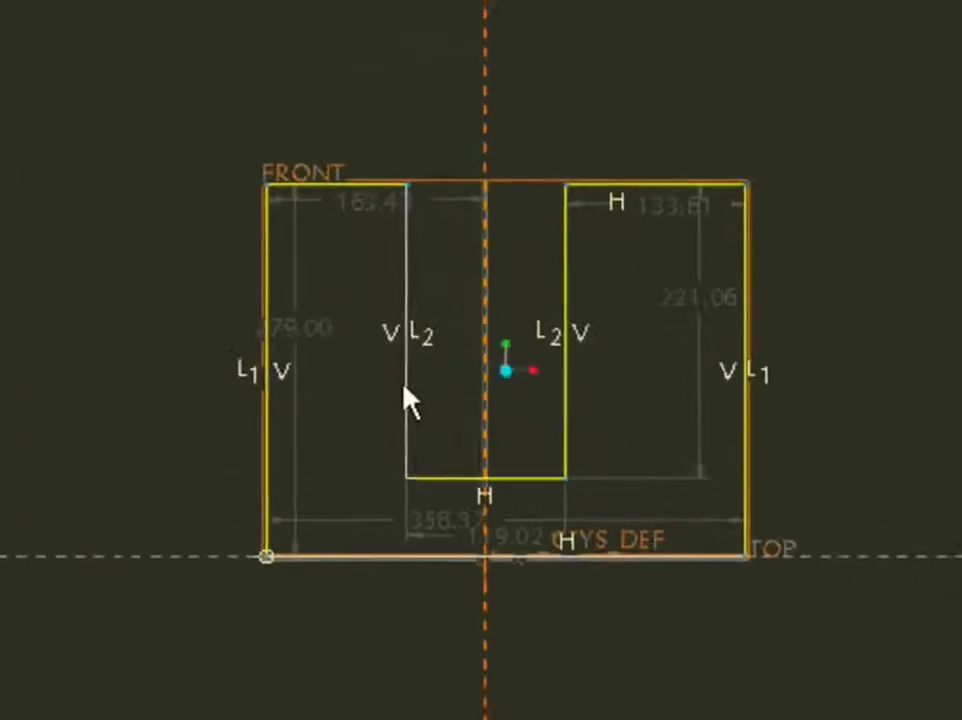
mouse_move(427, 351)
mouse_down()
mouse_move(316, 376)
mouse_move(329, 383)
mouse_up()
drag(568, 380, 694, 386)
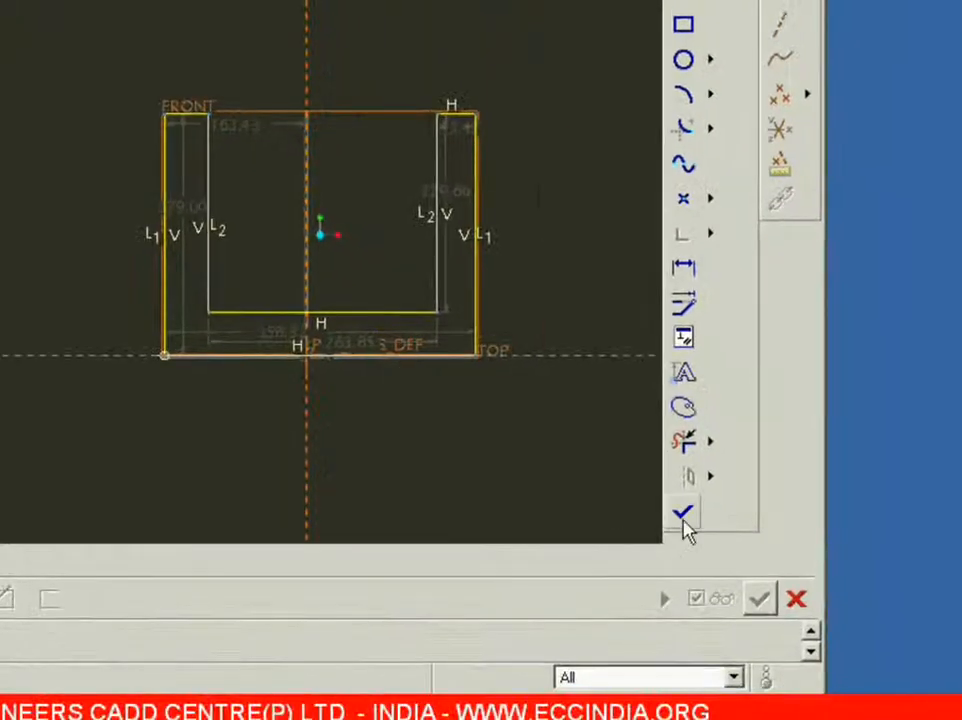
click(683, 515)
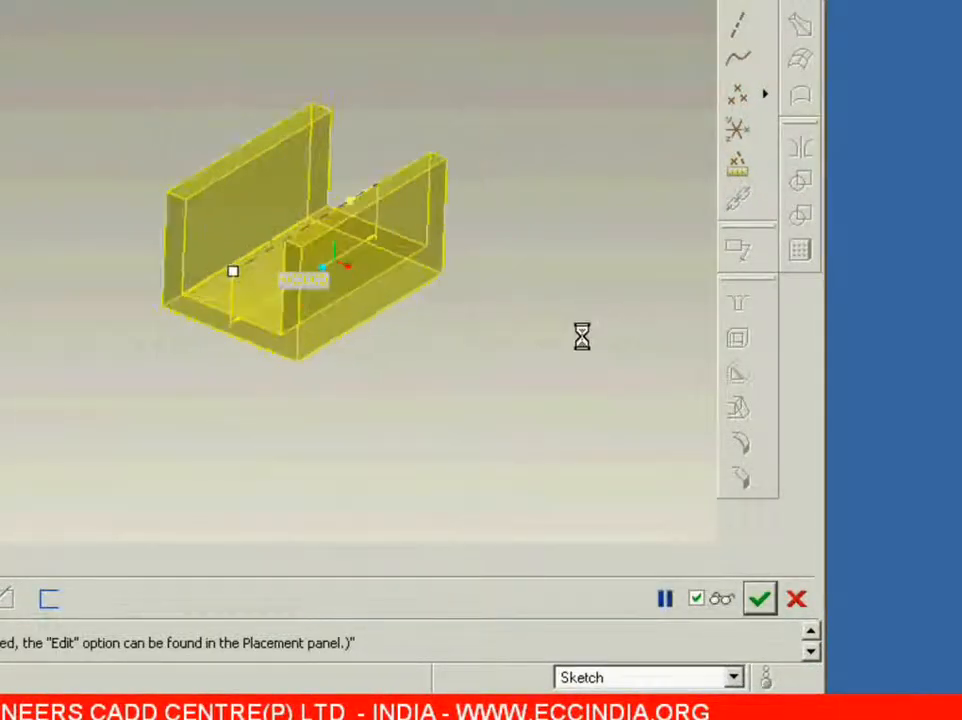
Preview the reshaped U-channel solid and complete the extrusion feature.
click(722, 600)
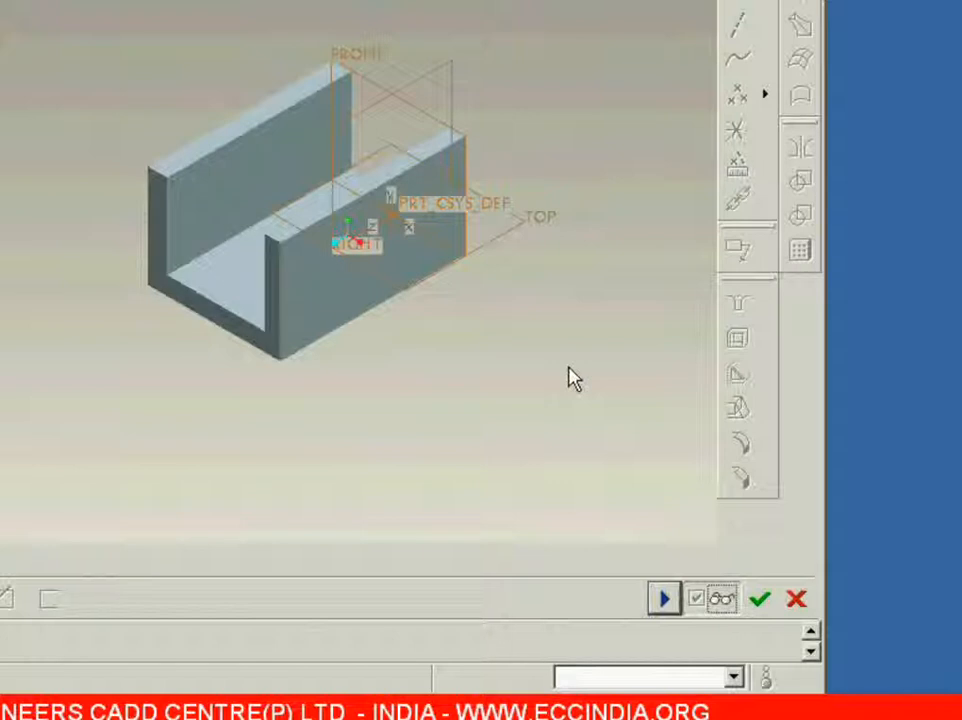
click(724, 600)
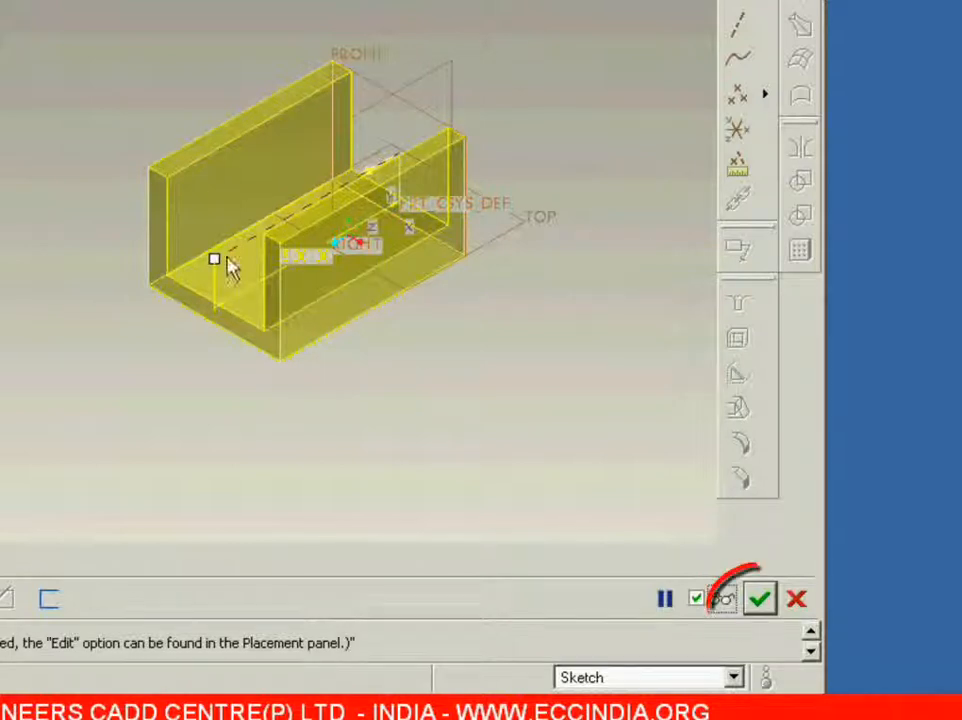
click(760, 603)
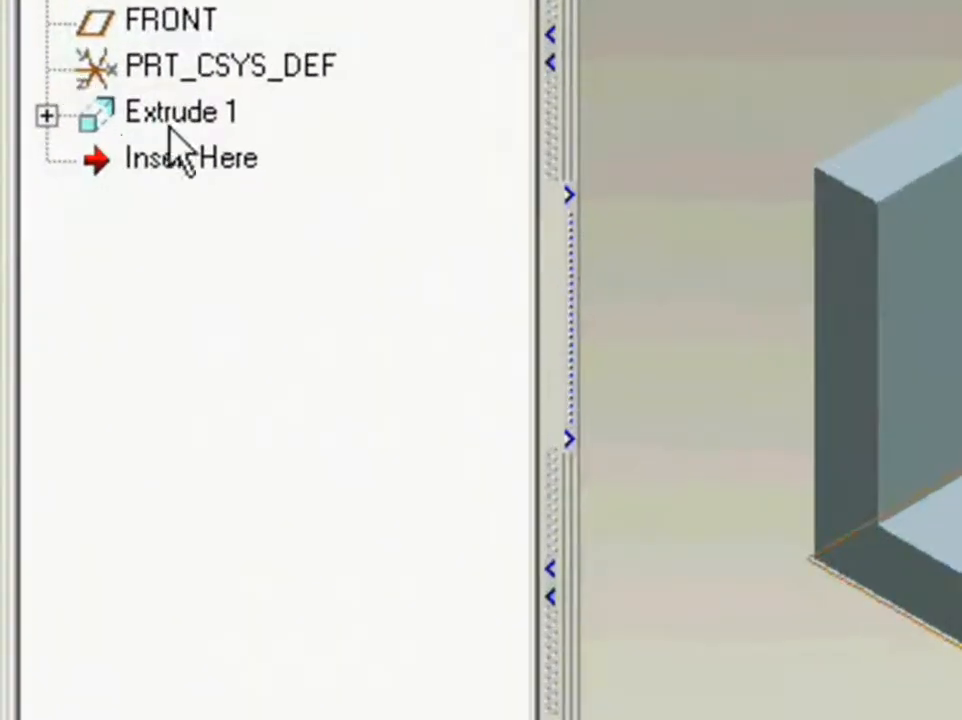
Redefine the finished U-channel extrusion and shorten its depth freehand to about 442.
click(135, 176)
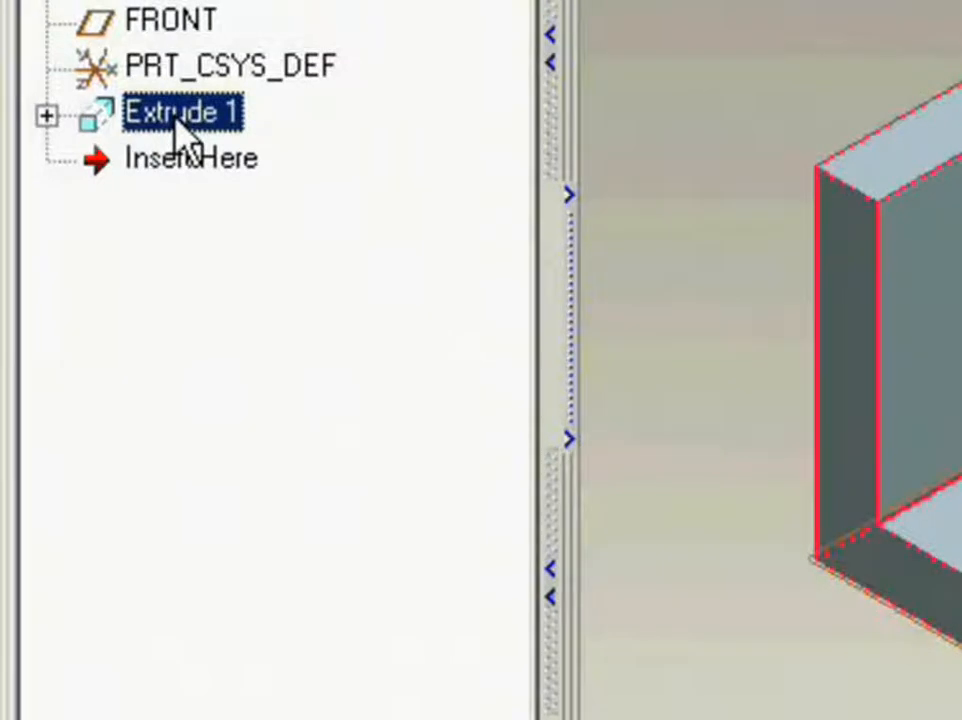
right_click(183, 130)
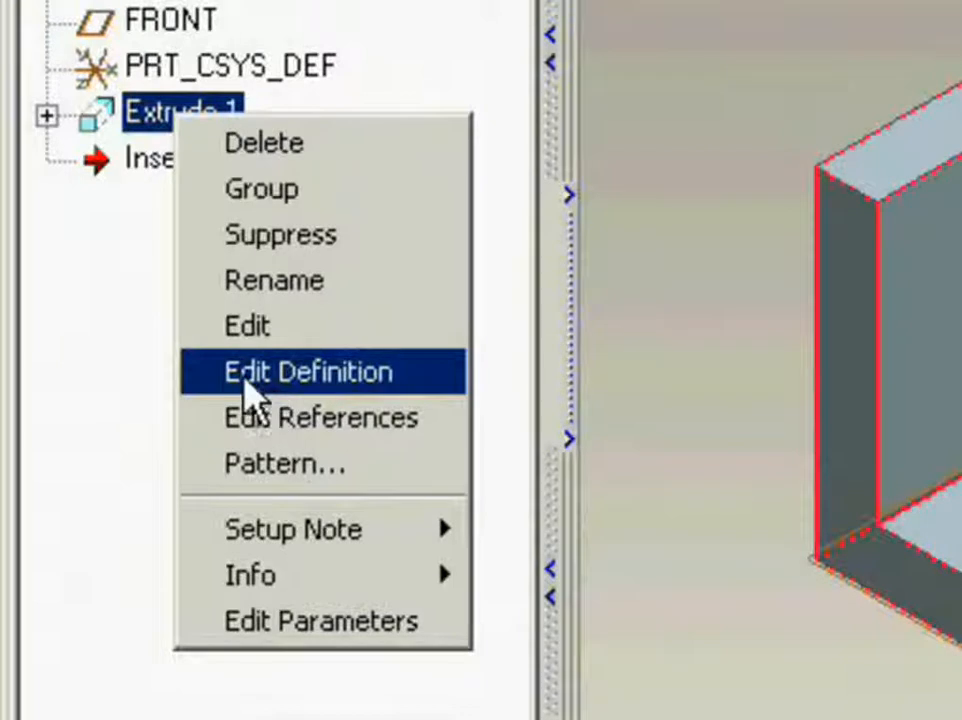
click(290, 385)
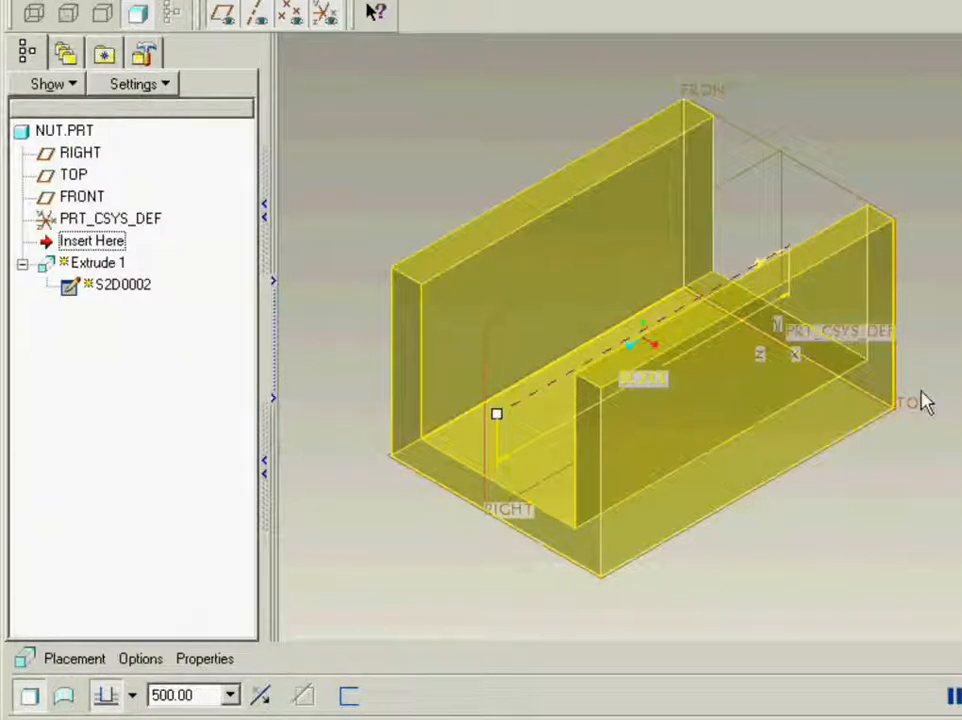
drag(498, 416, 530, 393)
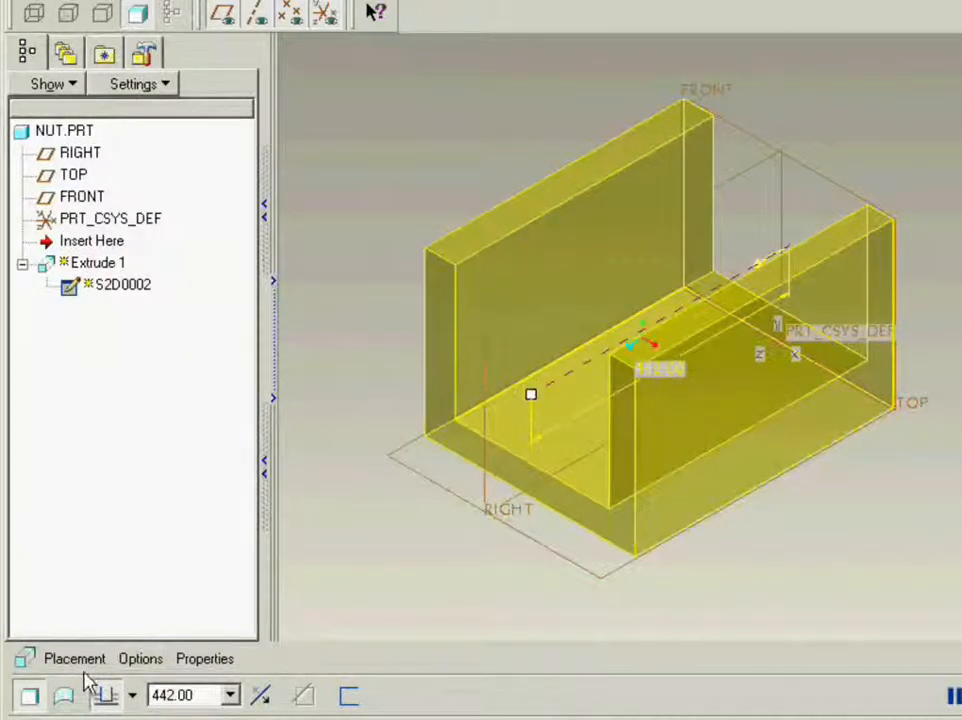
Open and close the extrusion's internal sketch without edits, preview the solid, and accept the redefined feature.
click(76, 662)
click(266, 628)
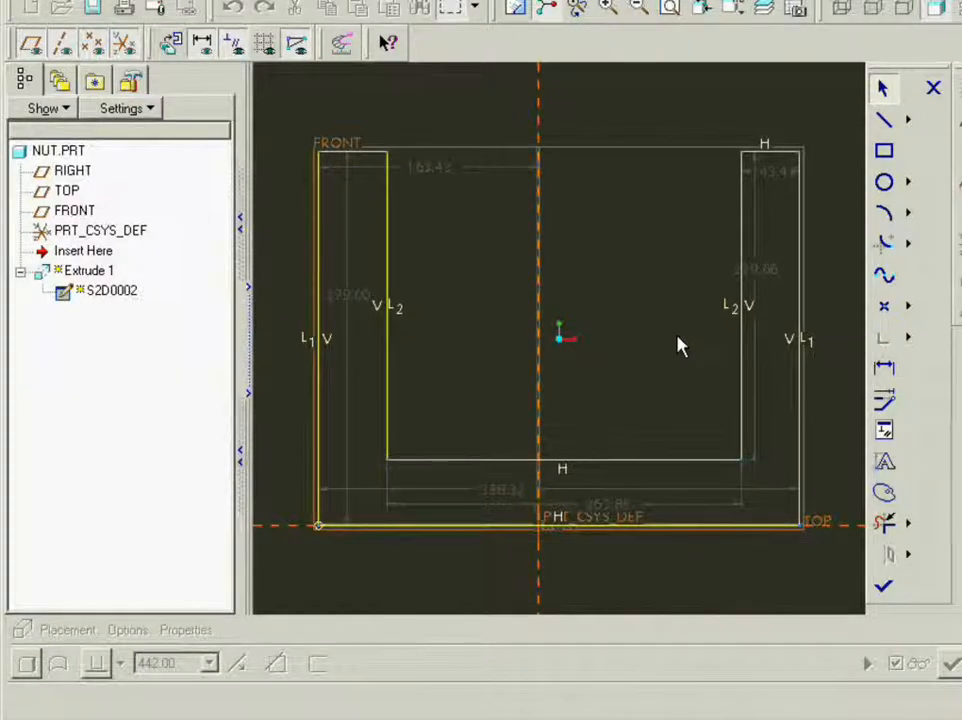
click(883, 586)
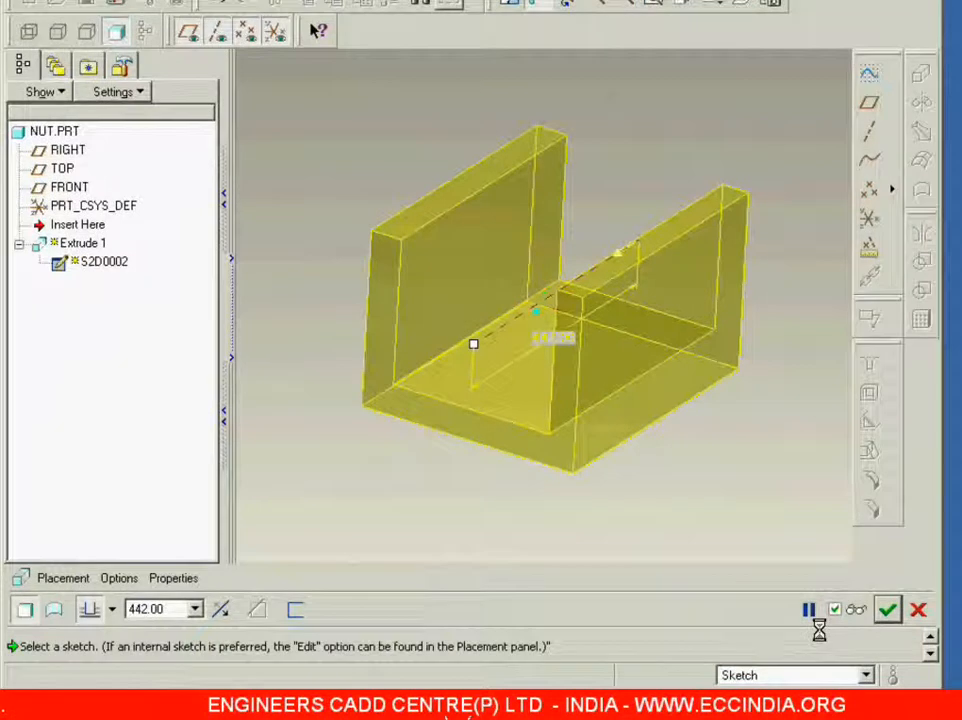
click(856, 610)
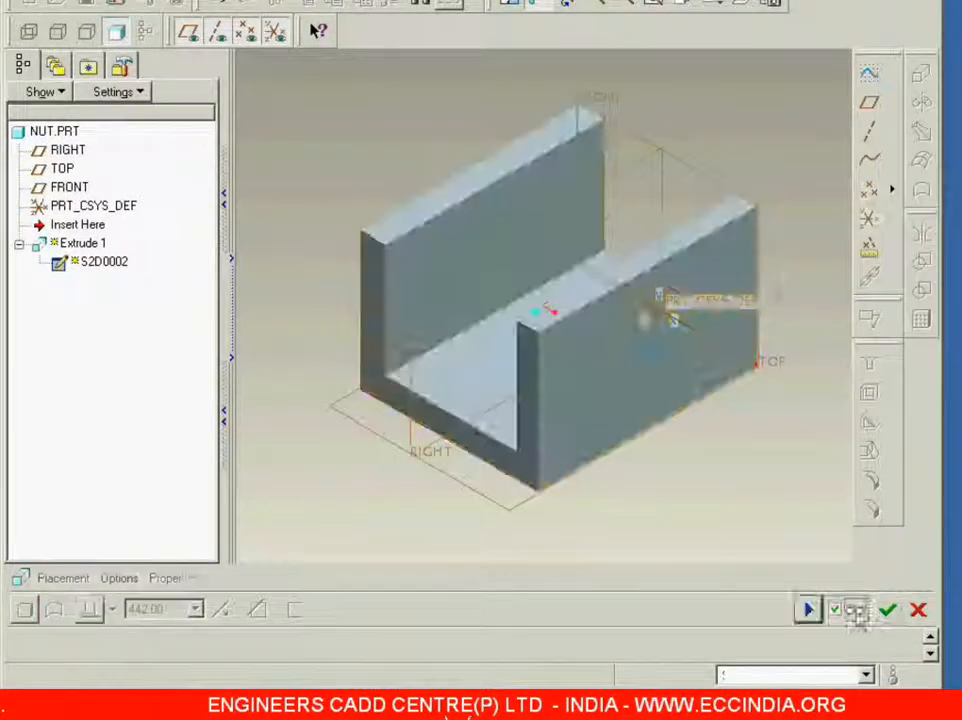
click(889, 612)
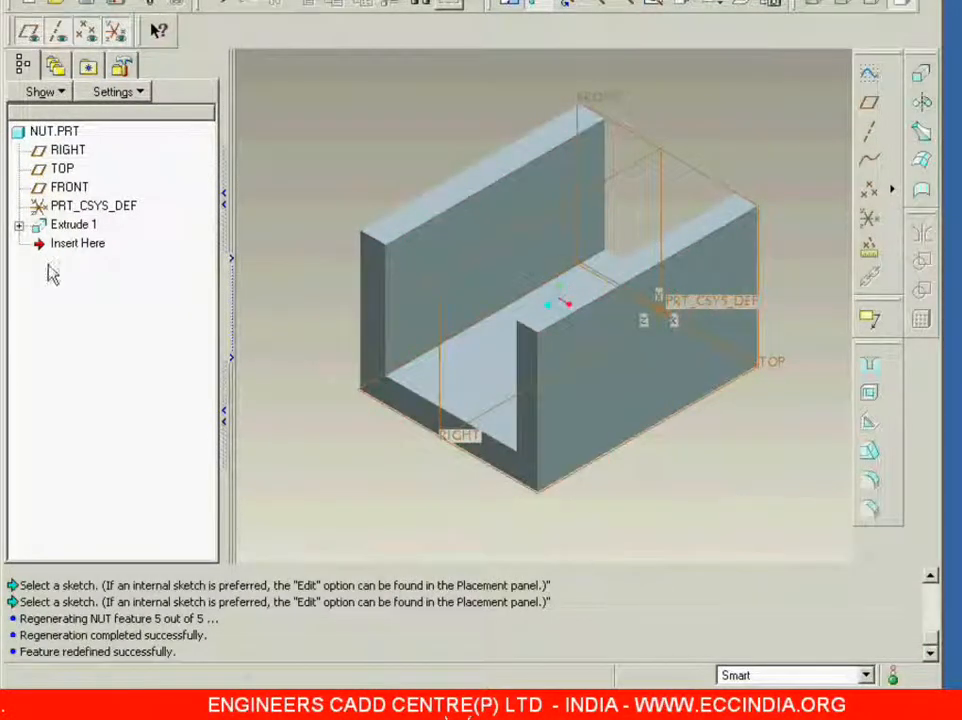
click(75, 225)
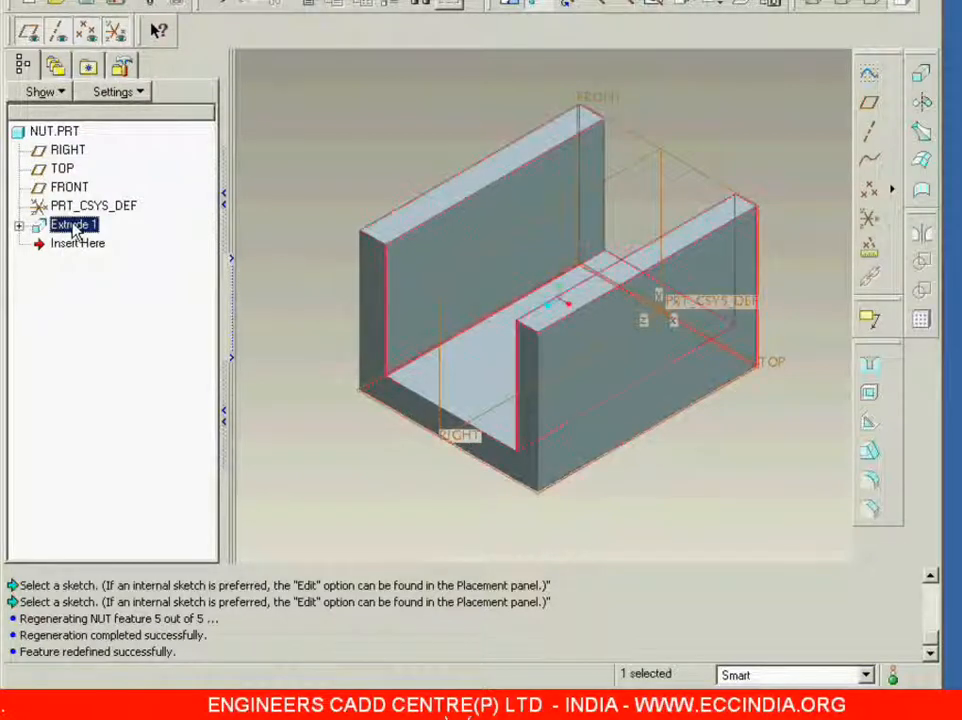
right_click(75, 226)
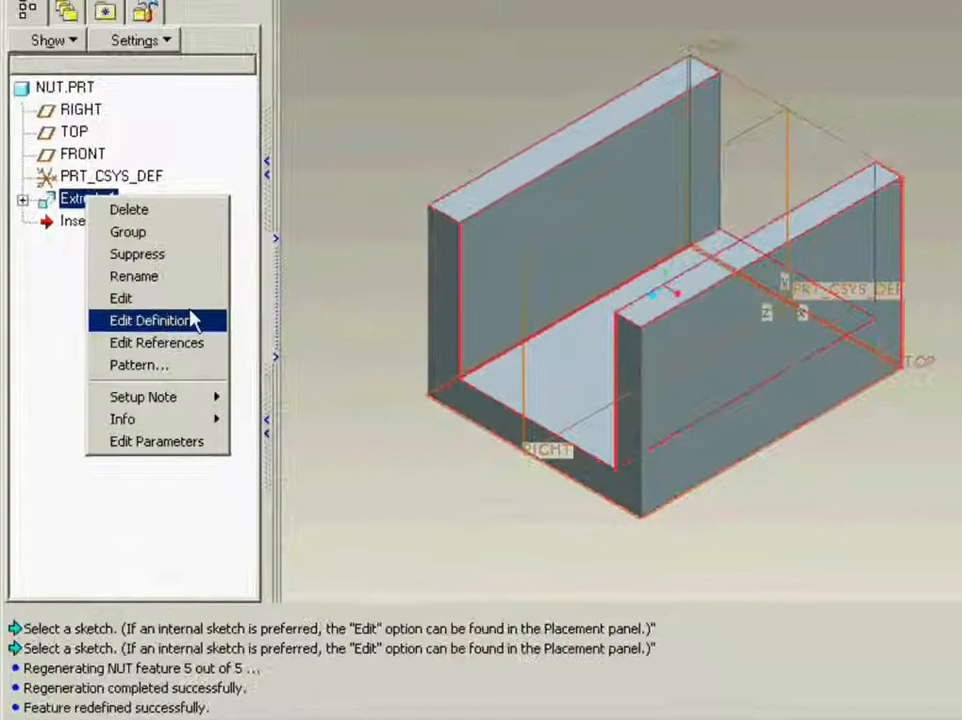
click(472, 100)
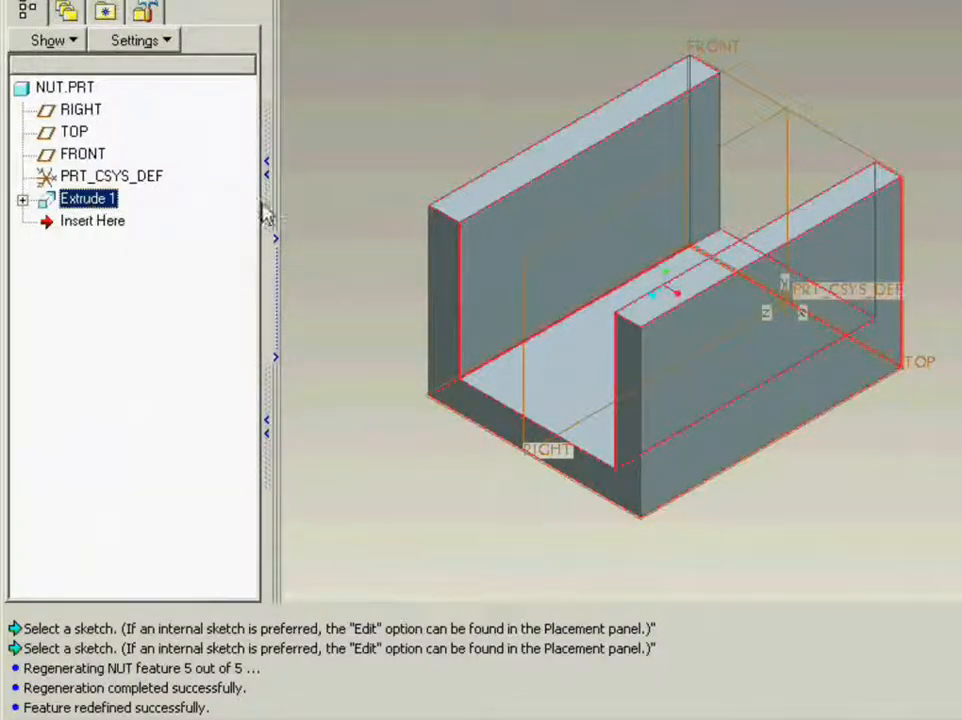
click(370, 163)
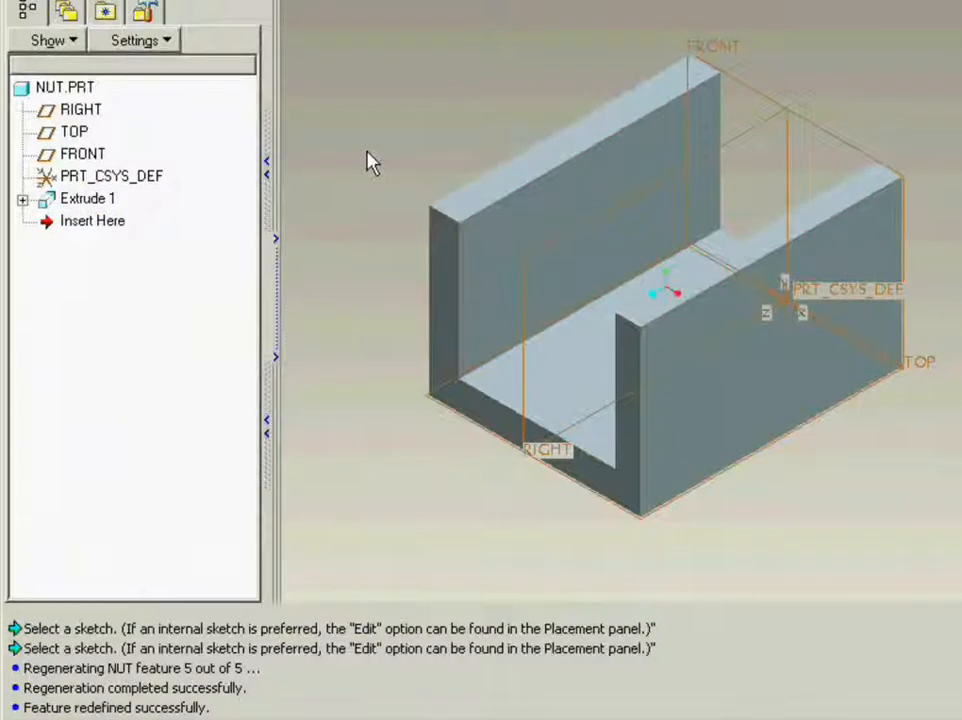
click(88, 198)
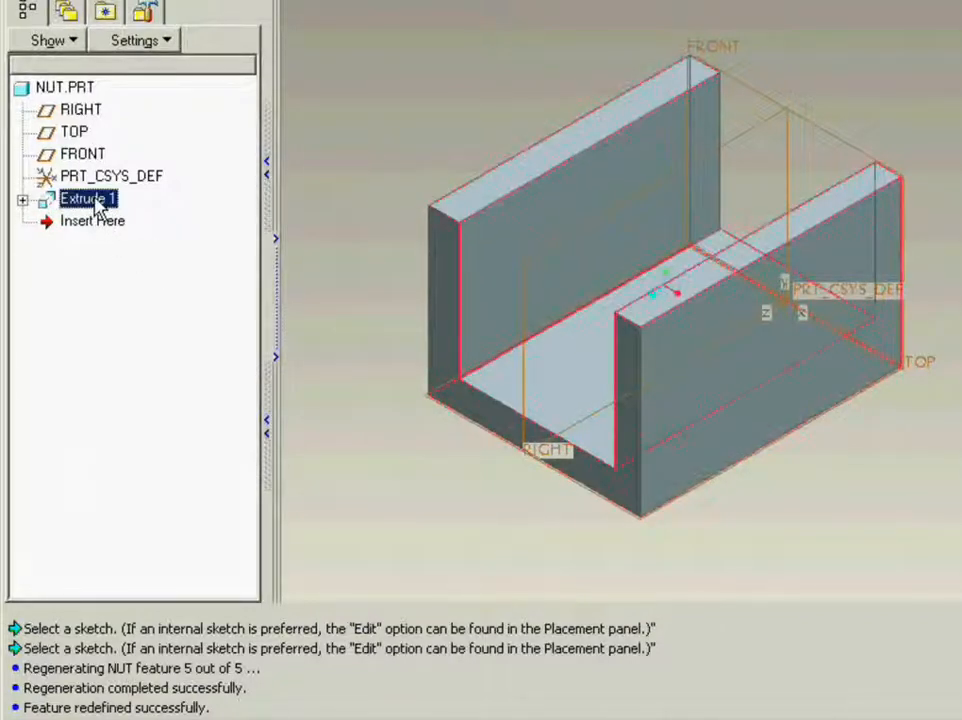
click(352, 250)
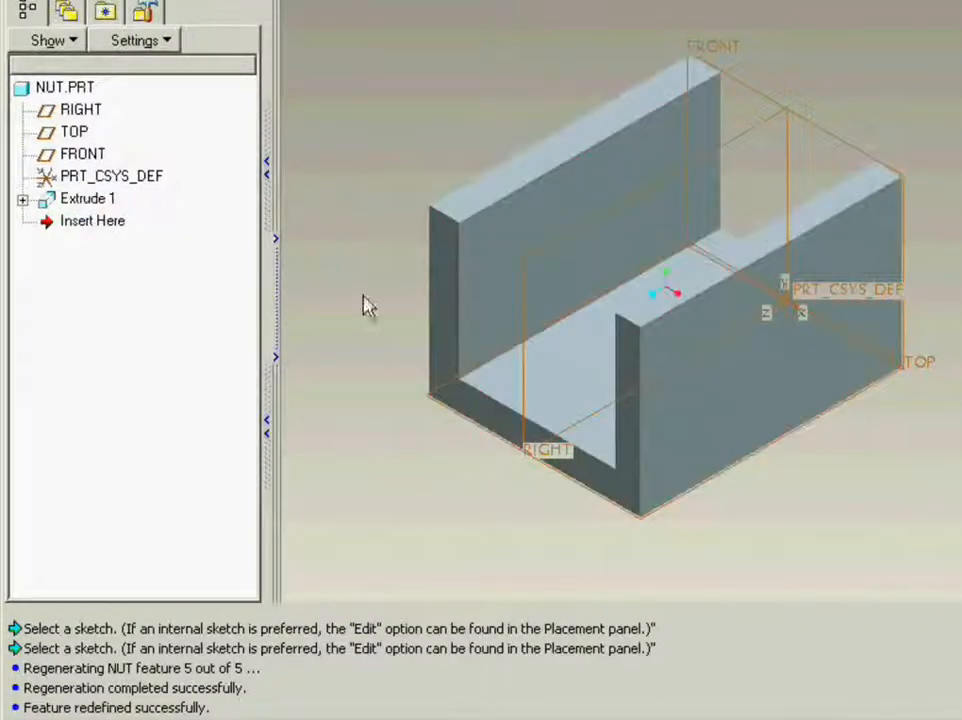
click(496, 262)
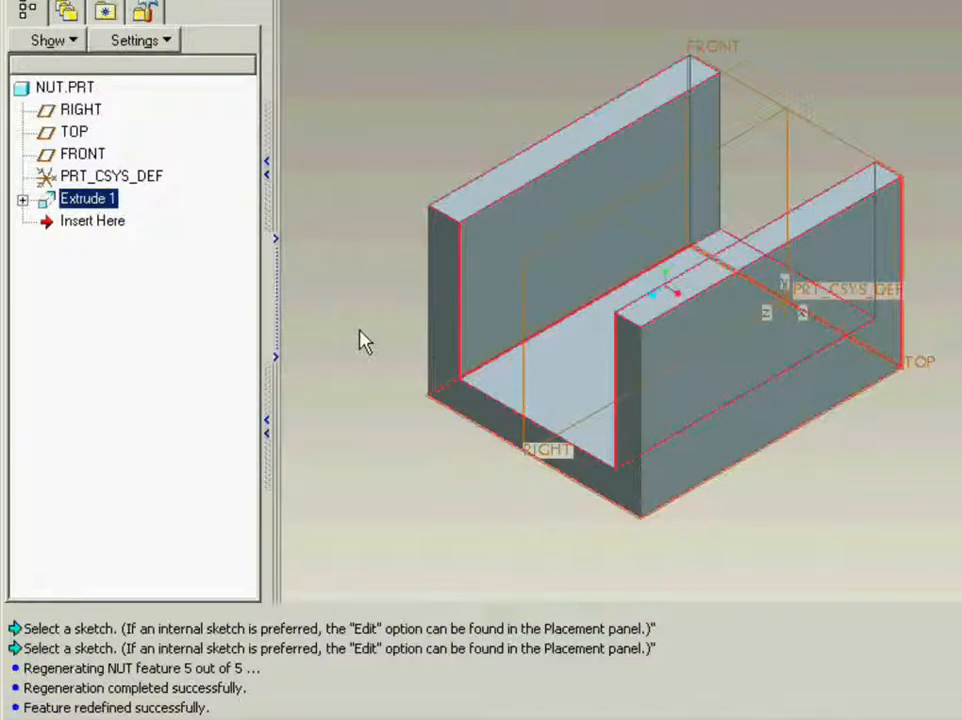
click(350, 339)
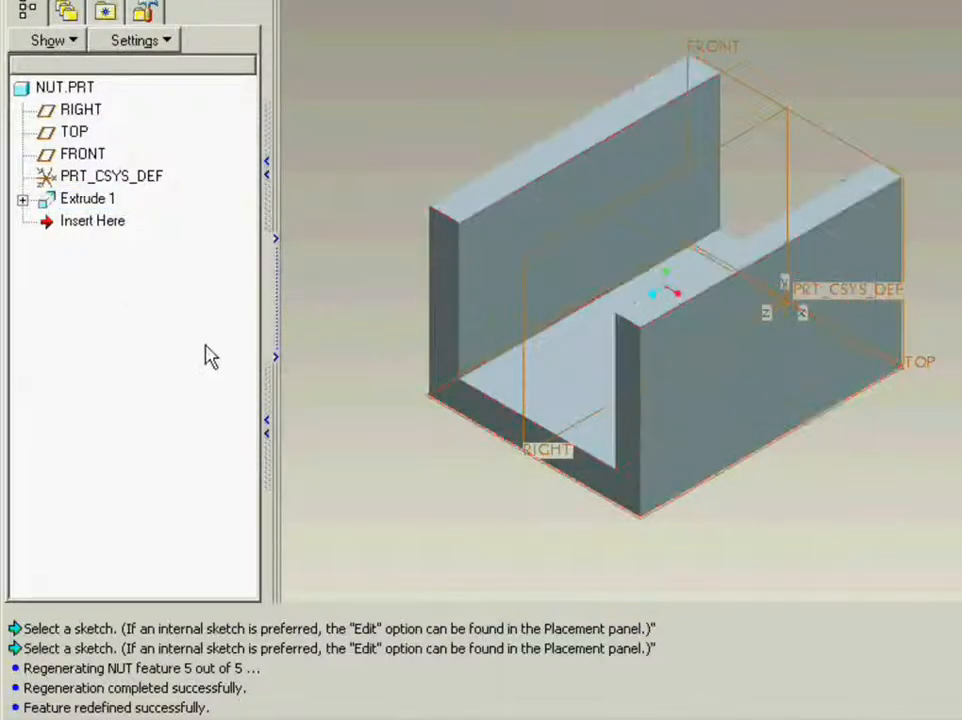
Edit the U-channel extrusion's dimensions directly, set its depth to 50, and regenerate the model.
click(90, 200)
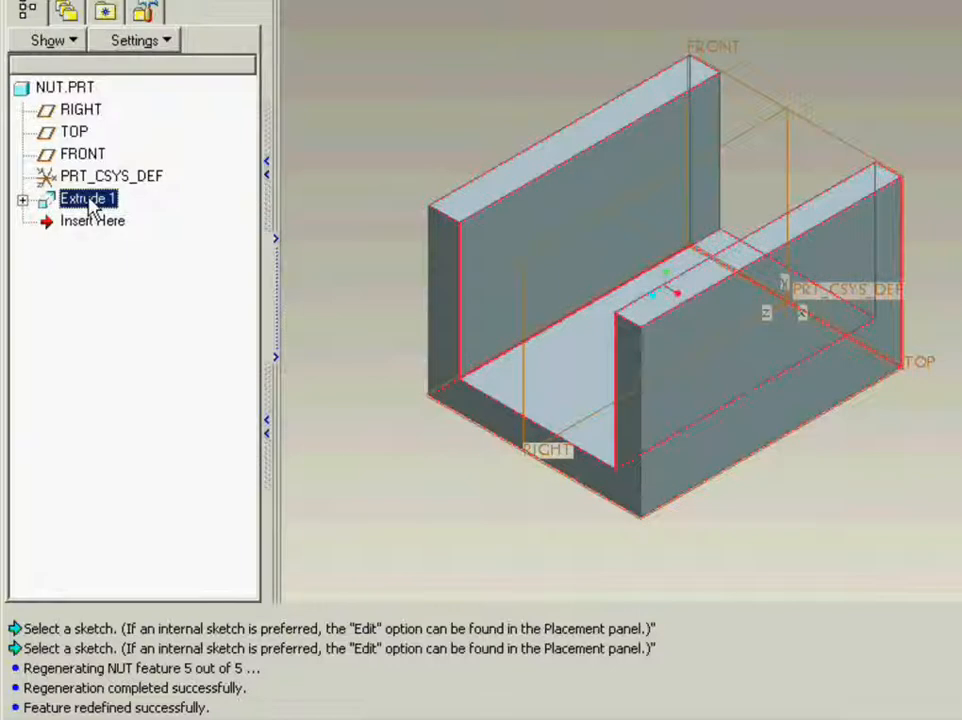
right_click(92, 205)
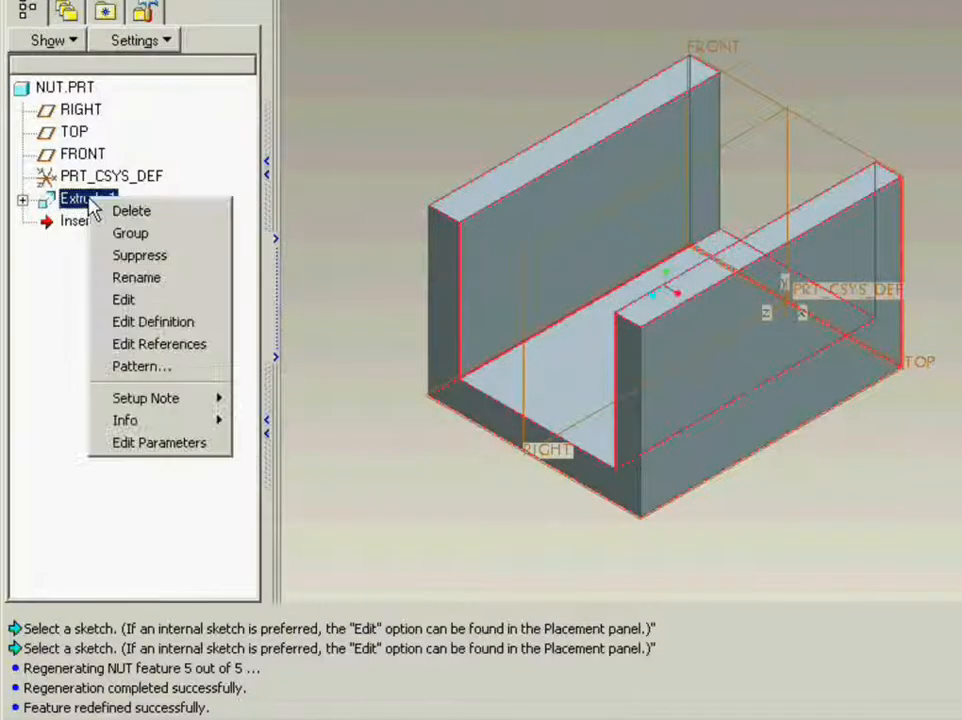
click(144, 300)
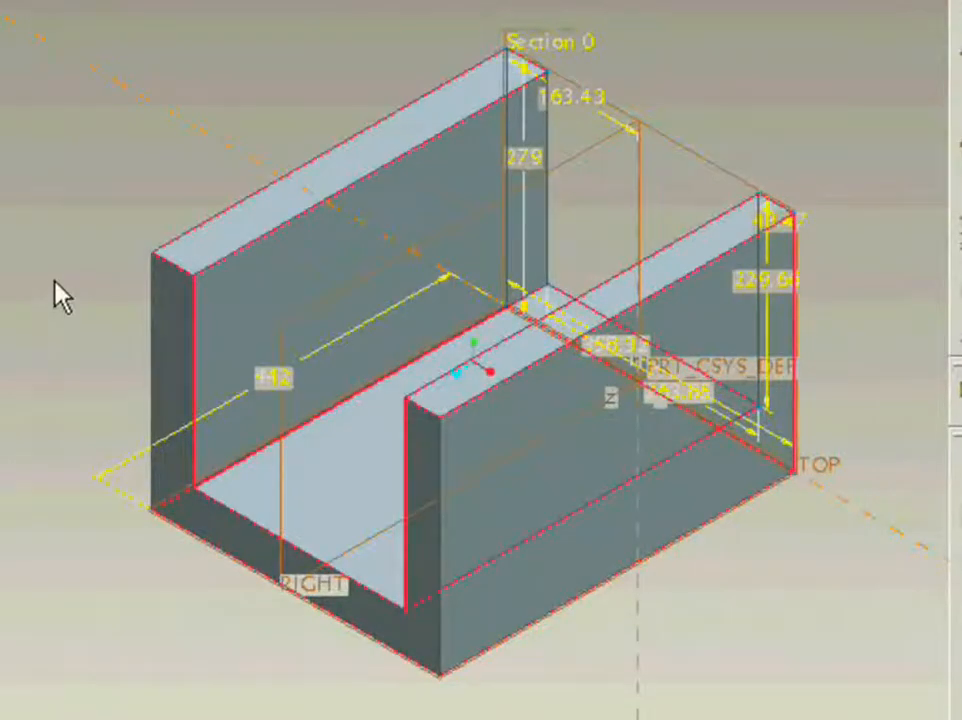
click(278, 378)
double_click(278, 382)
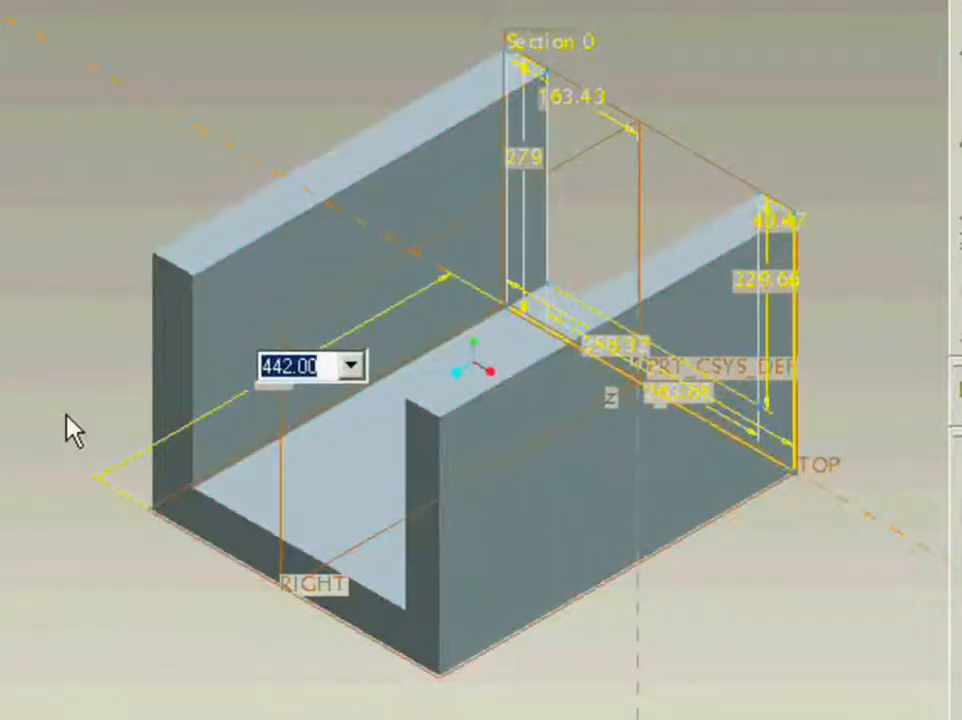
text(50)
key(Return)
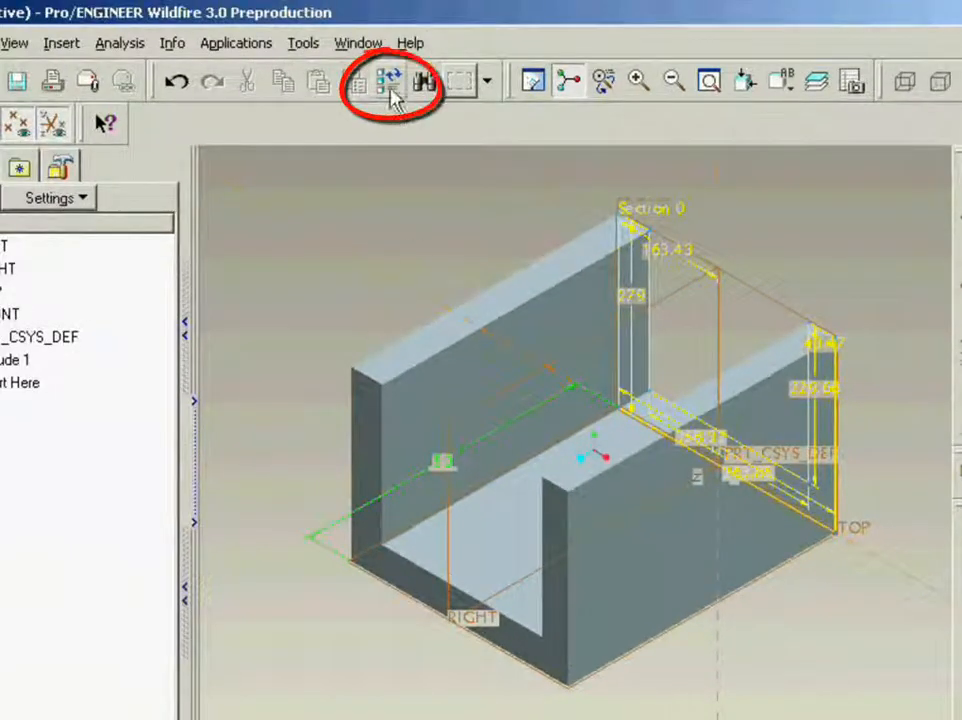
click(389, 84)
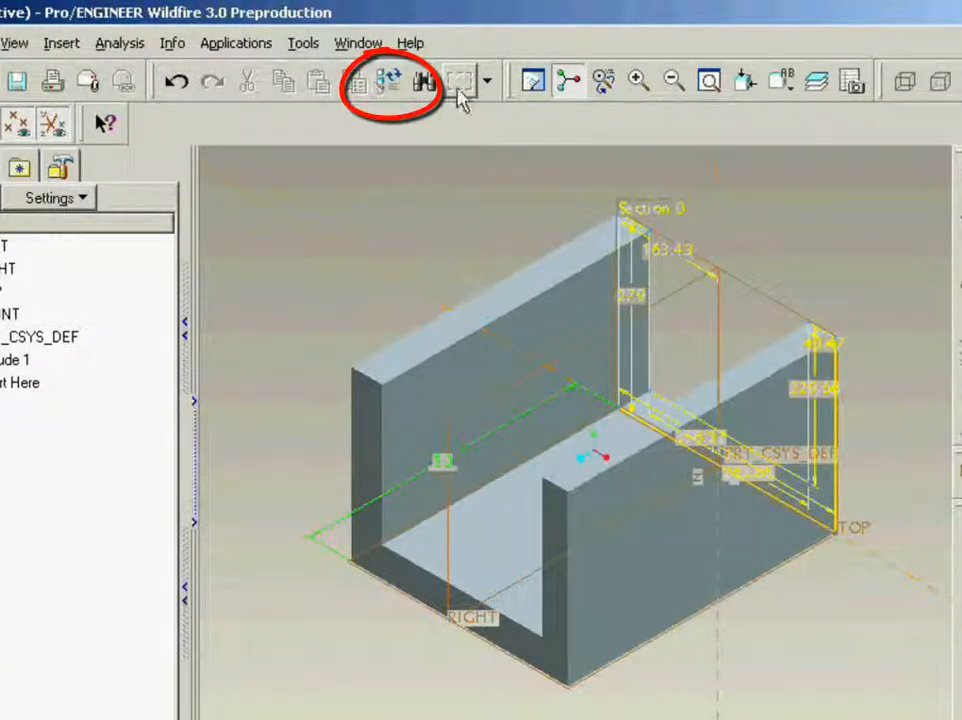
click(388, 84)
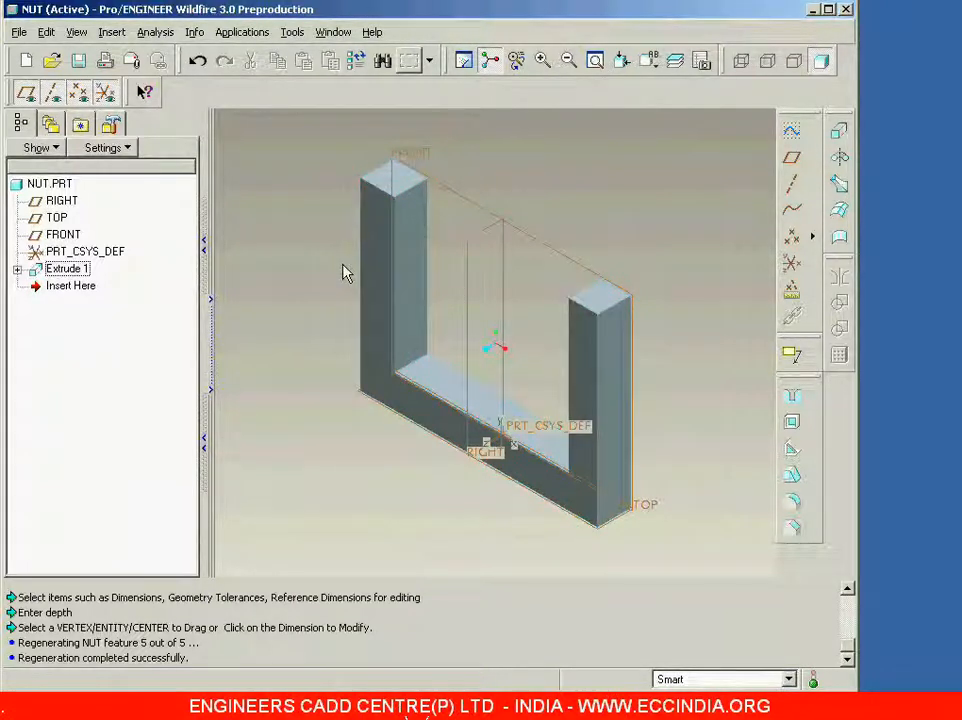
right_click(66, 269)
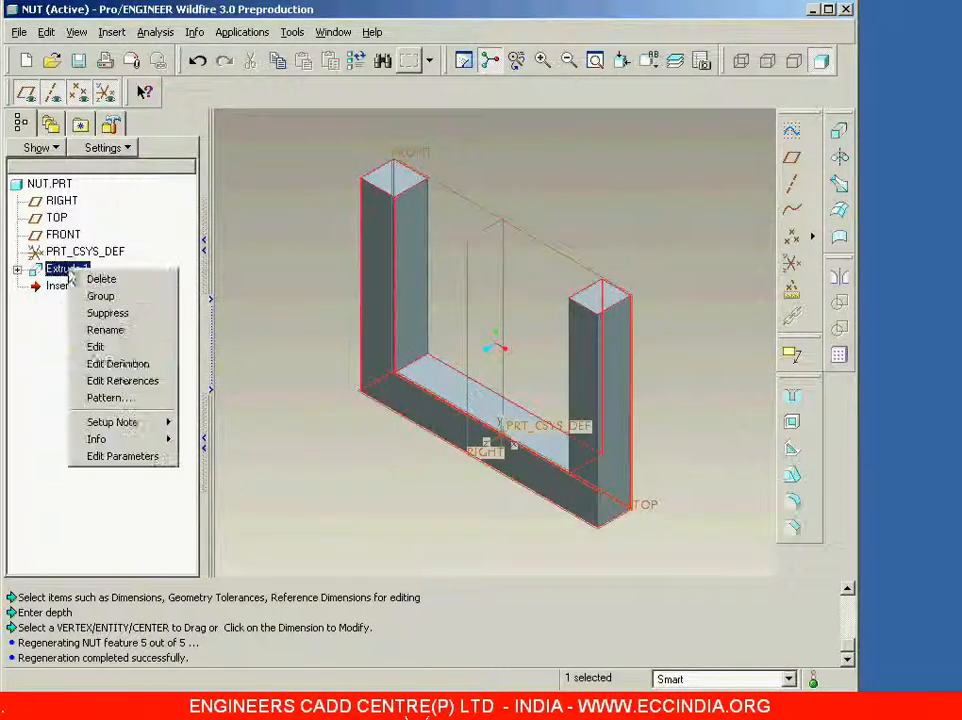
click(112, 350)
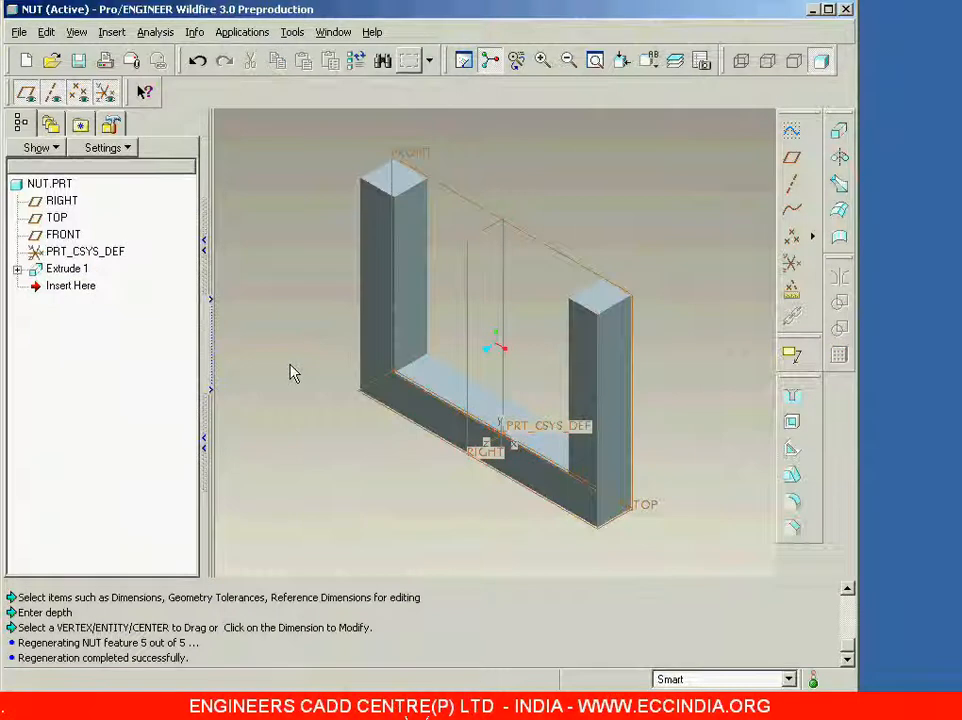